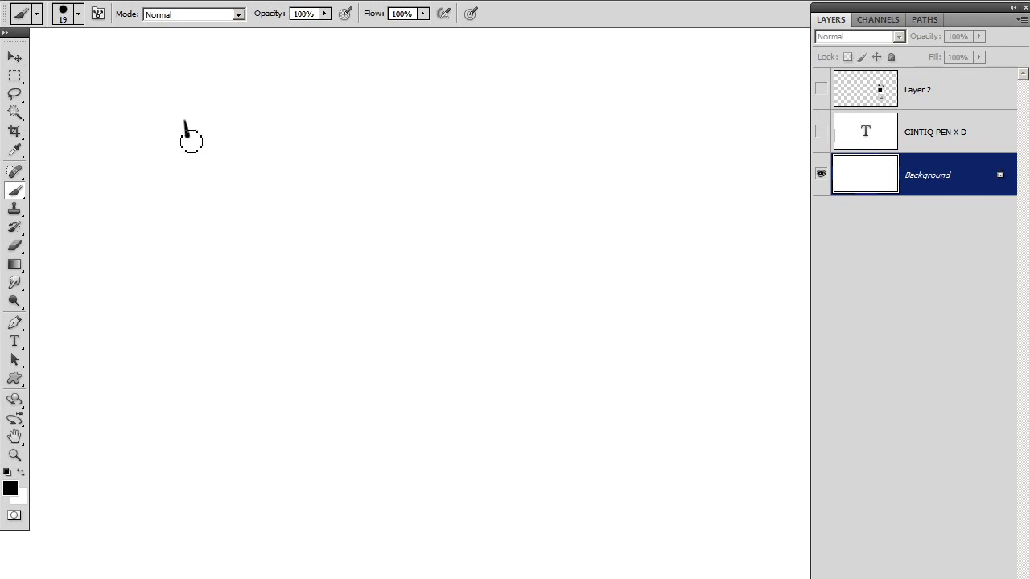
Hand-letter 'JIMIYO' in black brush strokes and dot both I's.
left_click_drag(244, 171, 251, 385)
left_click_drag(300, 178, 297, 372)
left_click_drag(301, 182, 435, 362)
left_click_drag(485, 187, 488, 344)
left_click_drag(542, 185, 648, 148)
left_click_drag(592, 298, 593, 453)
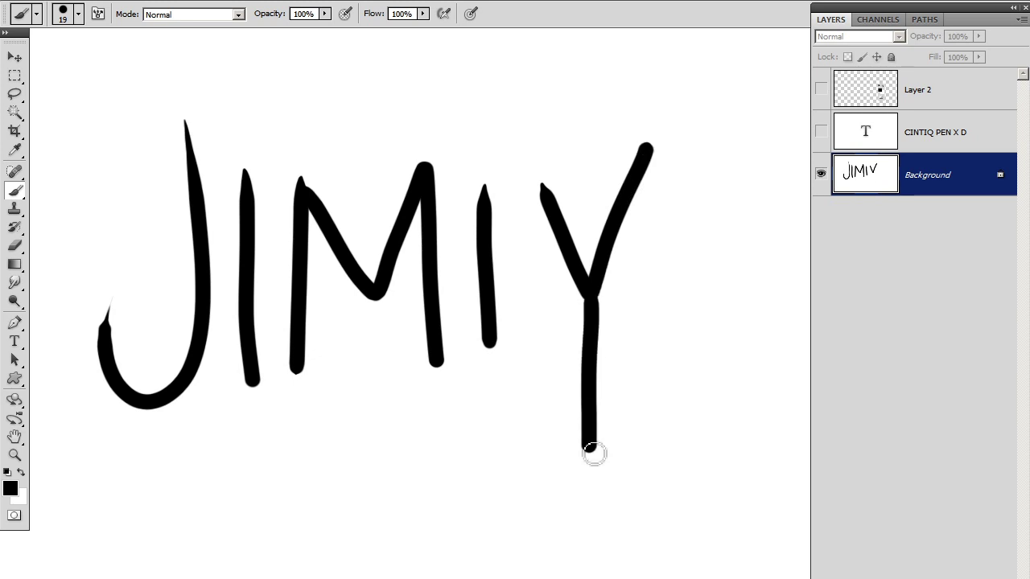
mouse_move(688, 200)
left_mouse_down()
mouse_move(658, 373)
mouse_move(689, 203)
left_mouse_up()
left_click(235, 120)
left_click(466, 119)
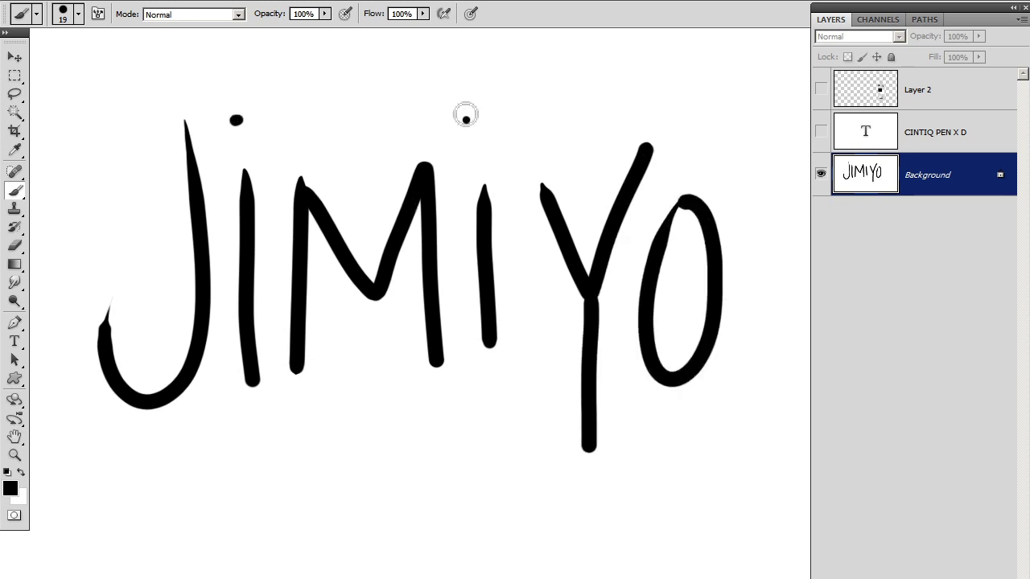
Fill the canvas white to erase JIMIYO, then letter 'CINTIQ' in black.
key("x")
key("alt+BackSpace")
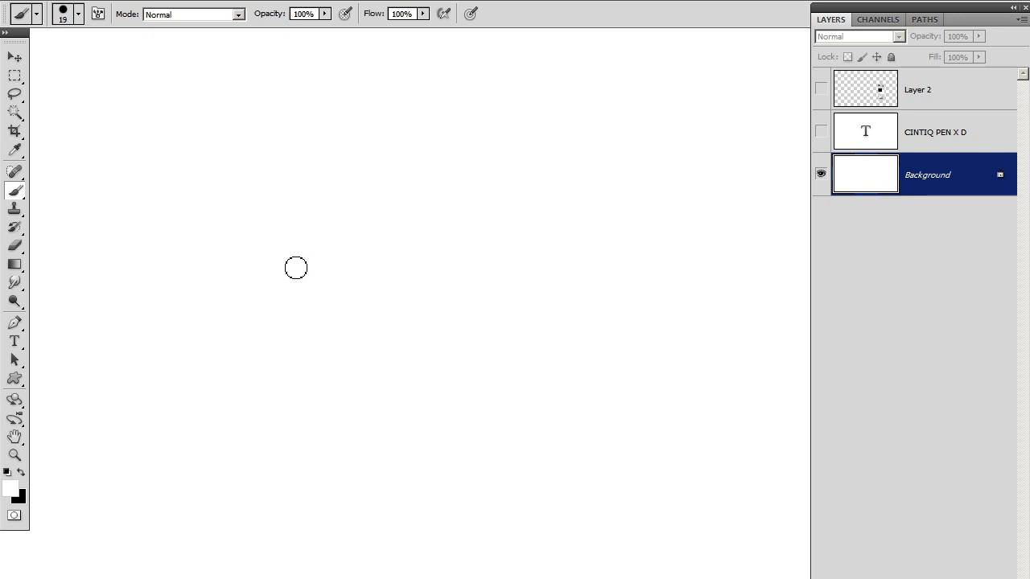
key("x")
mouse_move(212, 149)
left_mouse_down()
mouse_move(150, 250)
mouse_move(211, 271)
left_mouse_up()
left_click_drag(254, 142, 259, 288)
mouse_move(301, 148)
left_mouse_down()
mouse_move(303, 283)
mouse_move(367, 147)
mouse_move(463, 151)
mouse_move(448, 282)
left_mouse_up()
left_click_drag(505, 154, 514, 277)
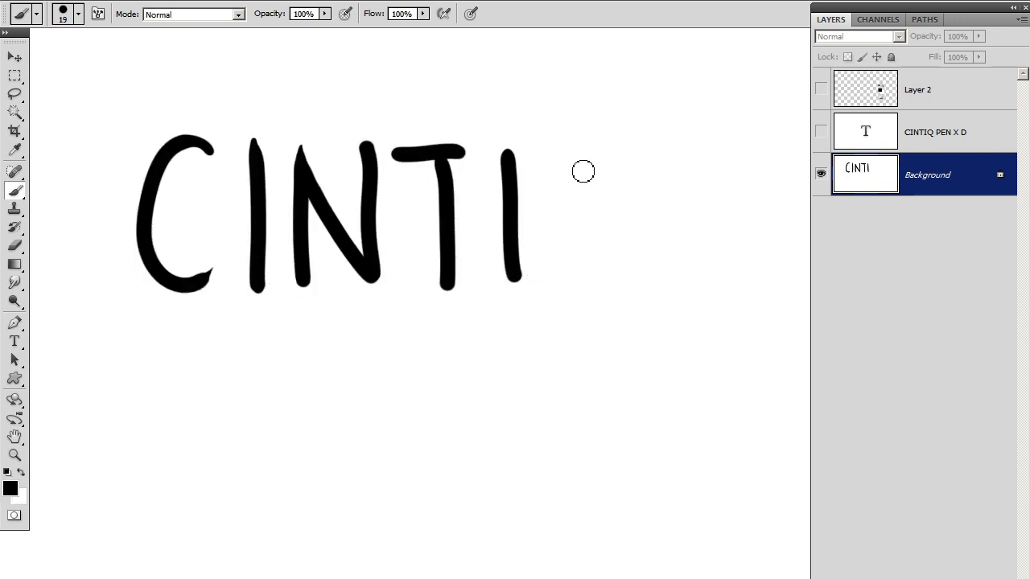
left_click_drag(602, 147, 618, 151)
left_click_drag(625, 222, 670, 281)
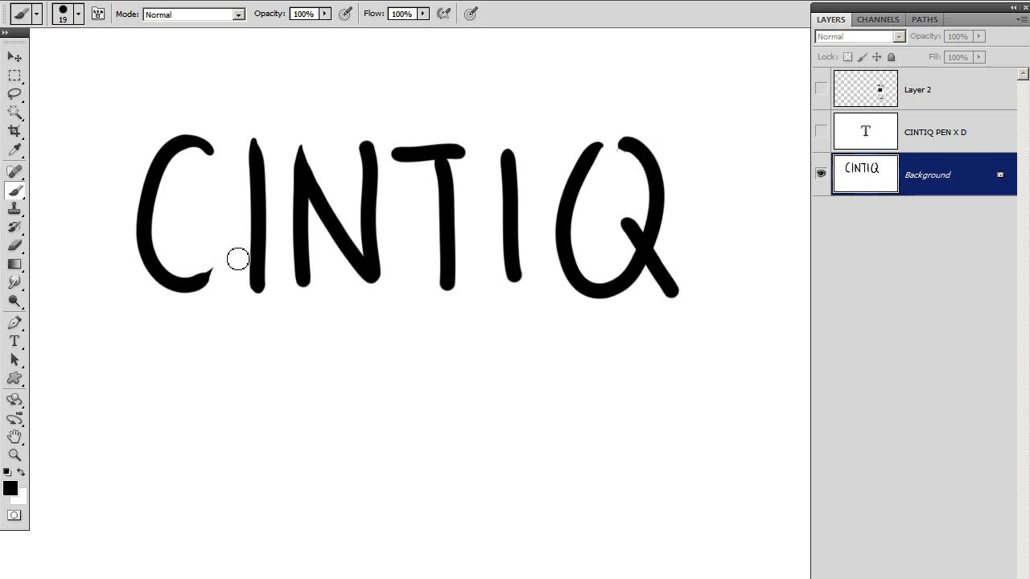
Trim the C's ends in white, then letter 'Pen' in black below CINTIQ.
key("x")
left_click_drag(214, 264, 221, 280)
left_click_drag(217, 166, 210, 152)
key("x")
mouse_move(267, 358)
left_mouse_down()
mouse_move(278, 492)
mouse_move(274, 430)
left_mouse_up()
left_click_drag(326, 398, 354, 437)
left_click_drag(378, 378, 425, 436)
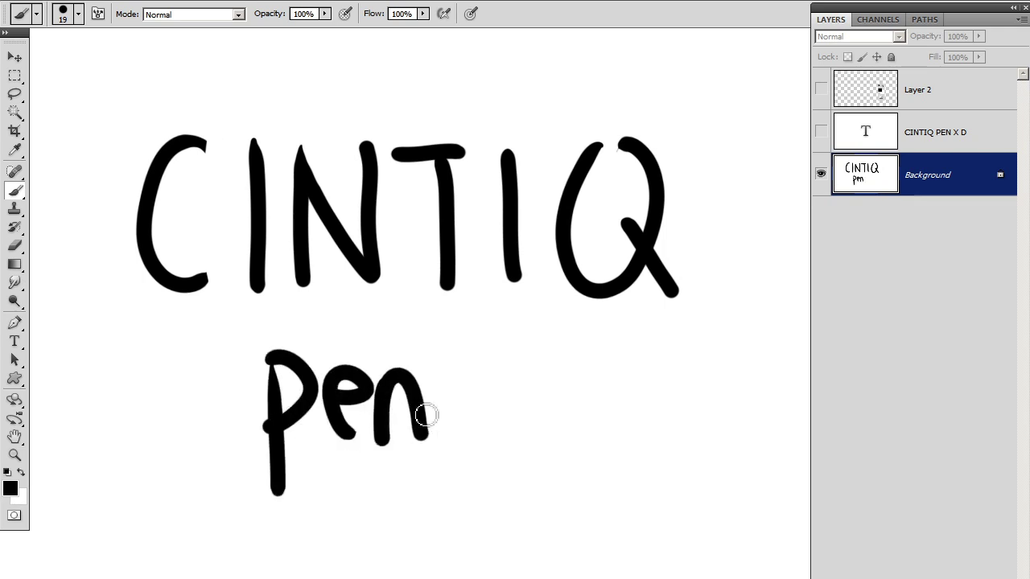
Clear the canvas and sketch an angular outline with a raised section and a pointing arrow.
key("ctrl+BackSpace")
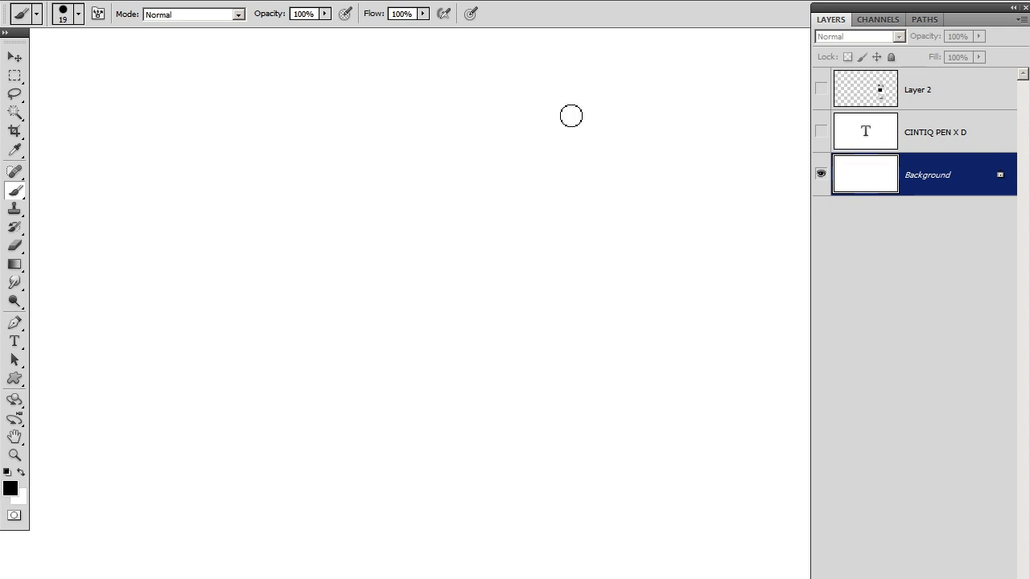
mouse_move(565, 113)
left_mouse_down()
mouse_move(243, 258)
mouse_move(207, 456)
mouse_move(664, 295)
left_mouse_up()
left_click_drag(213, 251, 385, 455)
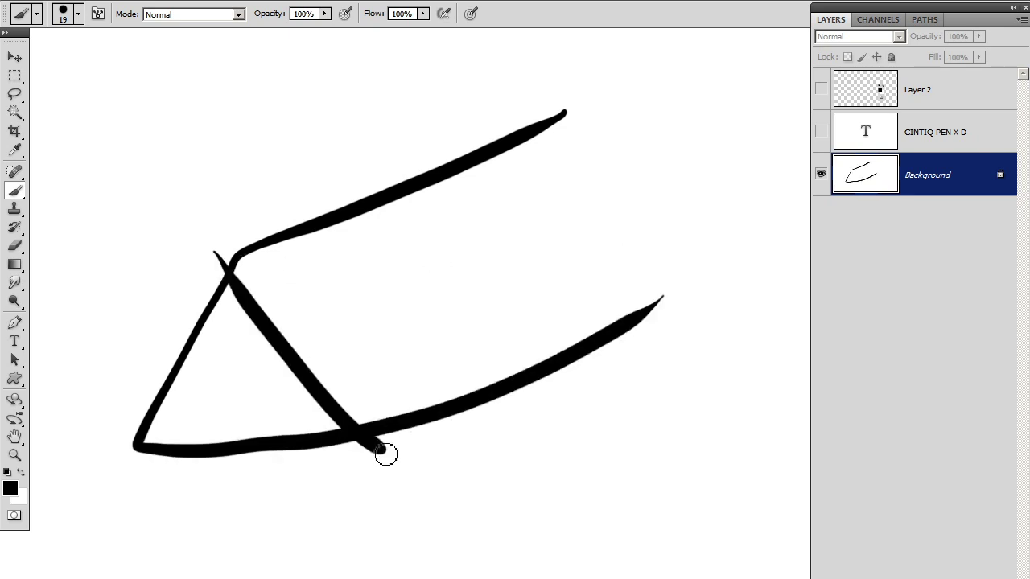
mouse_move(300, 223)
left_mouse_down()
mouse_move(293, 177)
mouse_move(333, 178)
mouse_move(459, 135)
mouse_move(509, 98)
mouse_move(520, 125)
mouse_move(502, 100)
mouse_move(444, 142)
mouse_move(312, 183)
mouse_move(294, 209)
mouse_move(283, 170)
left_mouse_up()
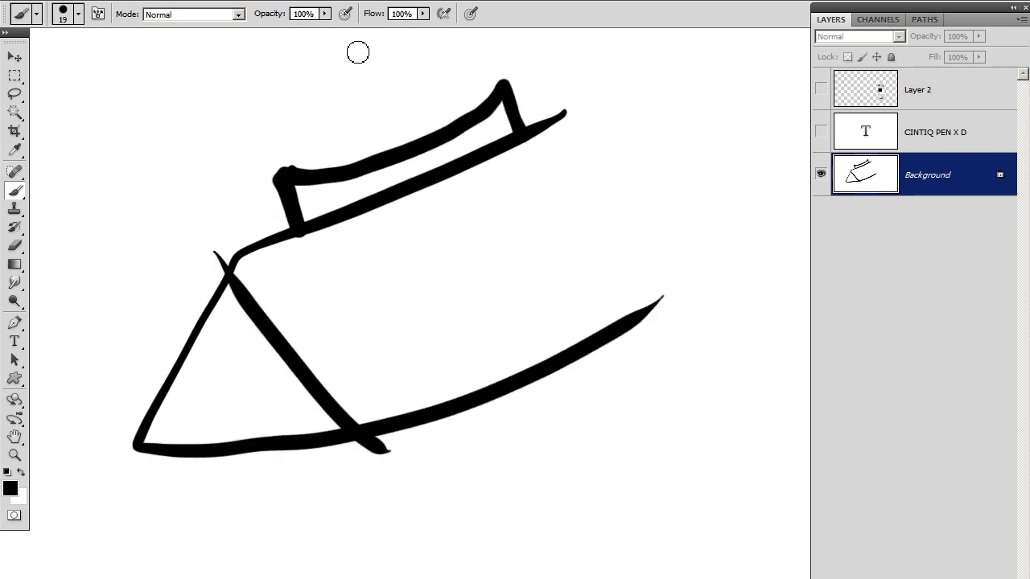
mouse_move(351, 49)
left_mouse_down()
mouse_move(322, 145)
mouse_move(312, 142)
mouse_move(342, 133)
left_mouse_up()
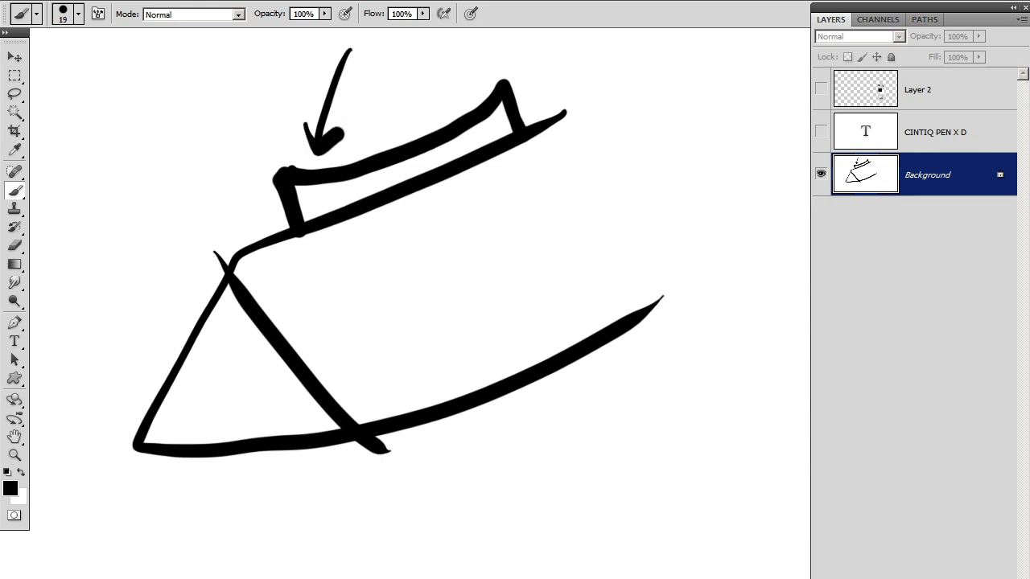
Clear the canvas and hand-letter 'Step back' in black.
key("ctrl+BackSpace")
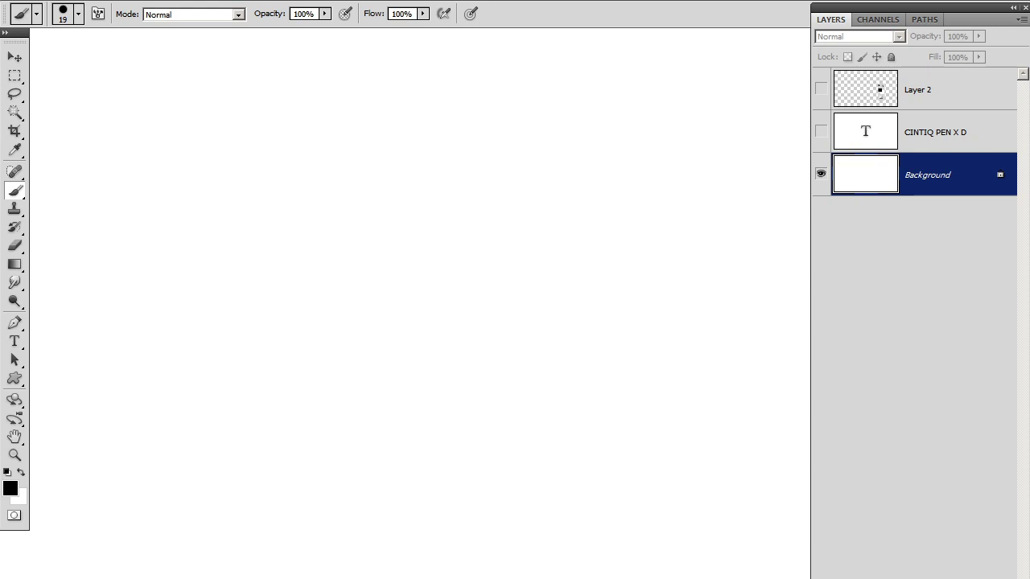
mouse_move(244, 185)
left_mouse_down()
mouse_move(230, 172)
mouse_move(143, 332)
left_mouse_up()
left_click_drag(281, 171, 289, 378)
mouse_move(246, 252)
left_mouse_down()
mouse_move(330, 268)
mouse_move(379, 369)
left_mouse_up()
mouse_move(414, 240)
left_mouse_down()
mouse_move(435, 438)
mouse_move(439, 318)
left_mouse_up()
left_click_drag(535, 165, 552, 363)
left_click_drag(531, 278, 560, 378)
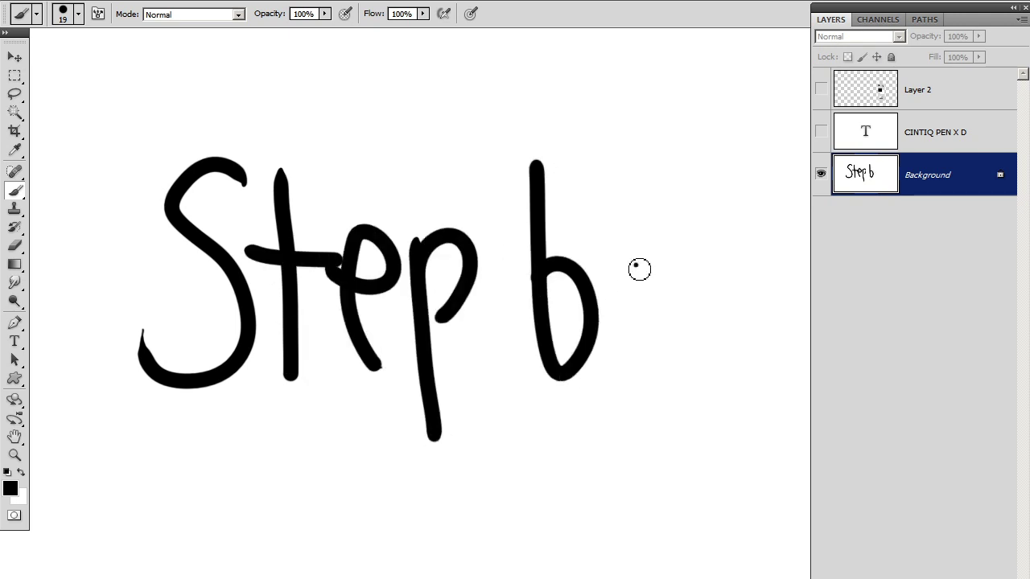
left_click_drag(648, 262, 660, 351)
left_click_drag(716, 245, 715, 334)
left_click_drag(751, 187, 744, 346)
left_click_drag(782, 256, 803, 330)
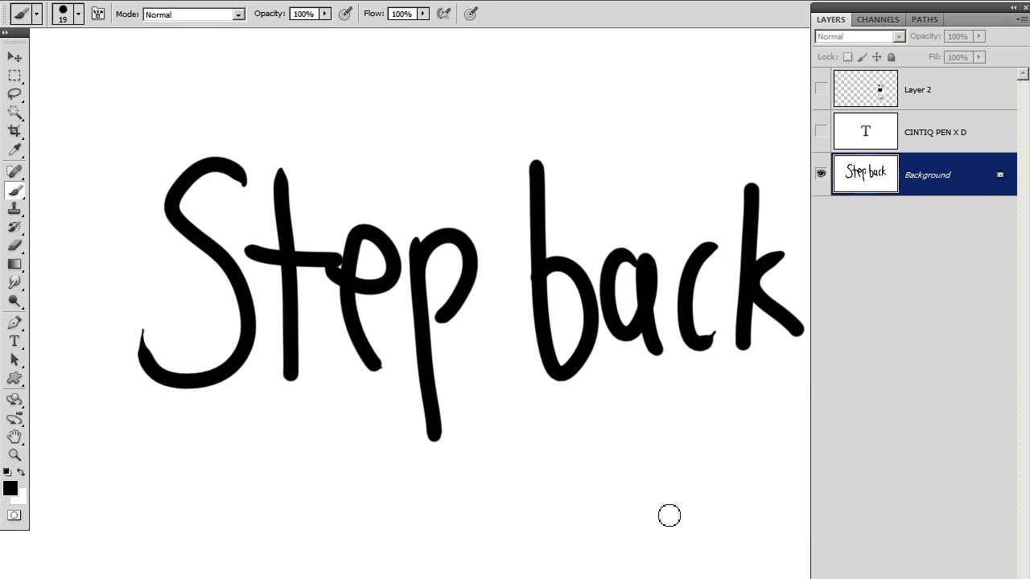
Step back through history to remove the p, b, a, c and k strokes.
key("ctrl+alt+z")
key("ctrl+alt+z")
key("ctrl+alt+z")
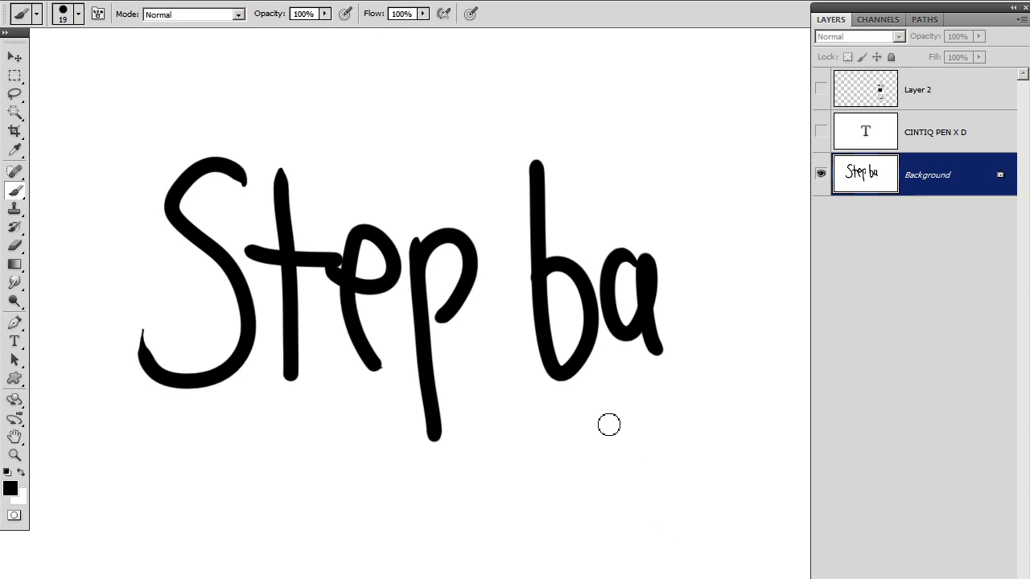
key("ctrl+alt+z")
key("ctrl+alt+z")
key("ctrl+alt+z")
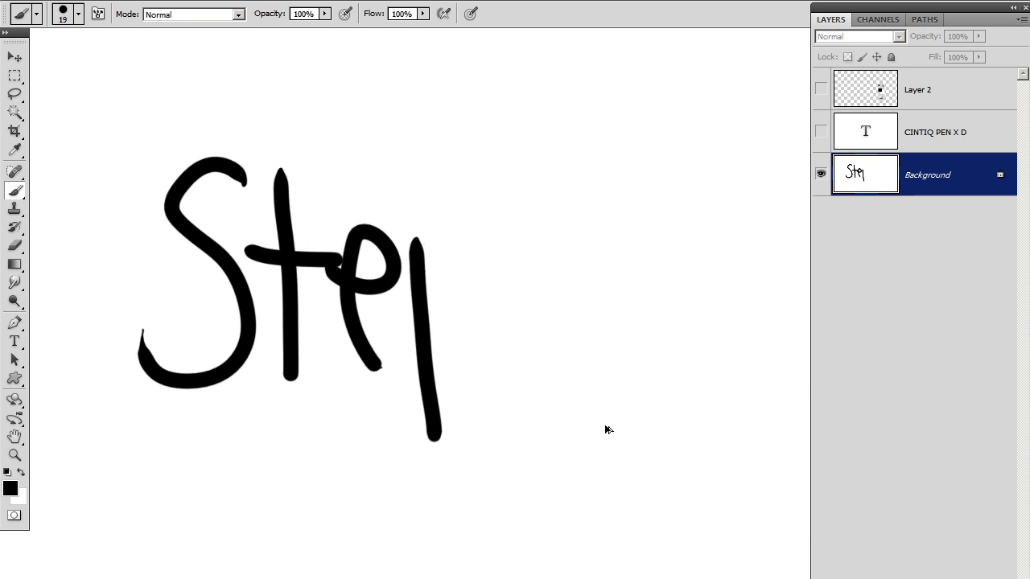
key("ctrl+alt+z")
key("ctrl+alt+z")
key("ctrl+alt+z")
key("ctrl+alt+z")
key("ctrl+alt+z")
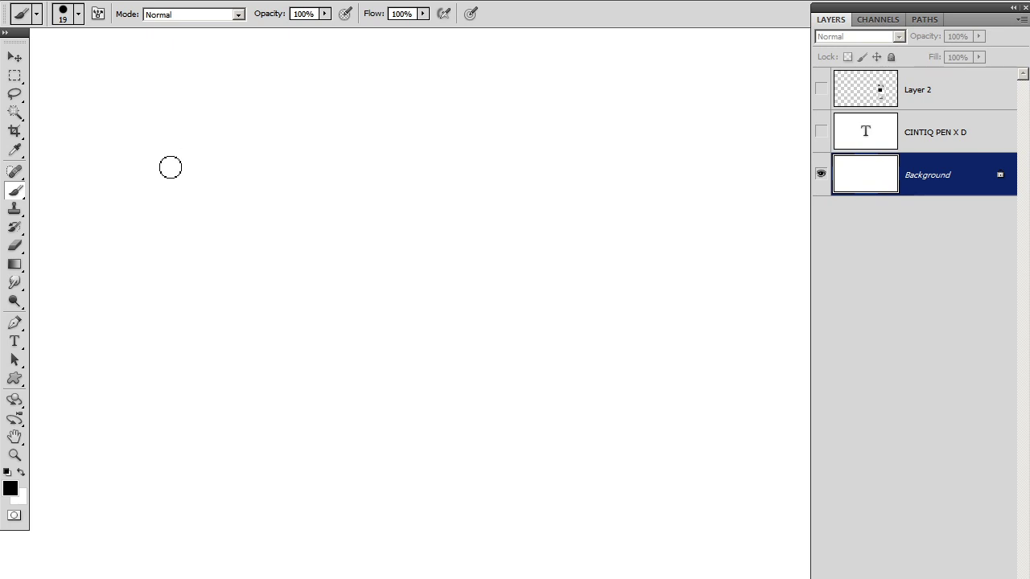
Brush an X and a D separated by a long diagonal slash.
left_click_drag(143, 118, 312, 304)
left_click_drag(310, 99, 148, 287)
mouse_move(573, 266)
left_mouse_down()
mouse_move(583, 471)
mouse_move(701, 335)
mouse_move(563, 483)
left_mouse_up()
mouse_move(624, 76)
left_mouse_down()
mouse_move(423, 288)
mouse_move(185, 511)
left_mouse_up()
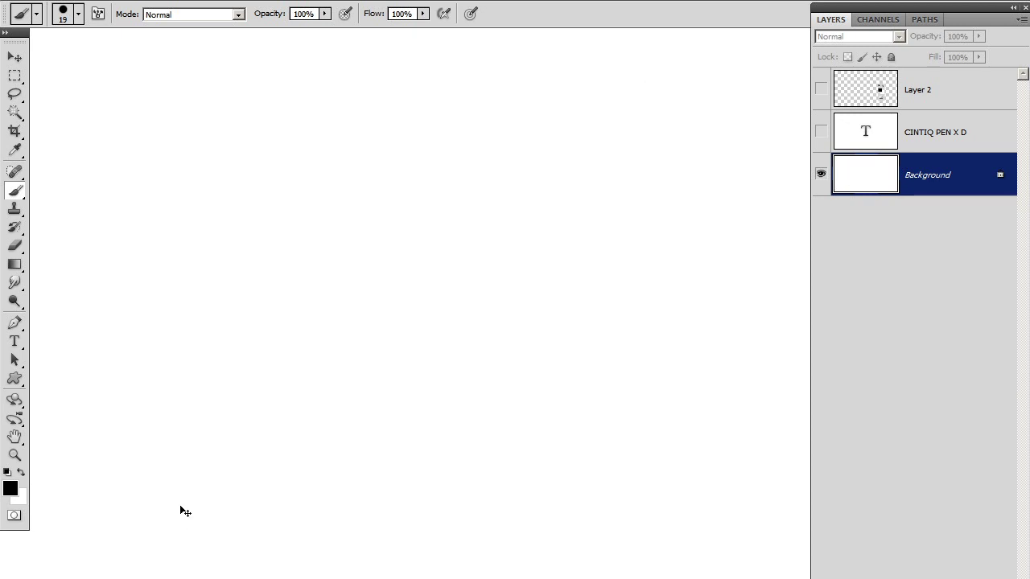
Paint a large letter D at the left and round its top-left corner.
left_click_drag(265, 133, 270, 354)
mouse_move(263, 119)
left_mouse_down()
mouse_move(272, 347)
mouse_move(292, 109)
mouse_move(389, 273)
mouse_move(271, 359)
left_mouse_up()
left_click(261, 111)
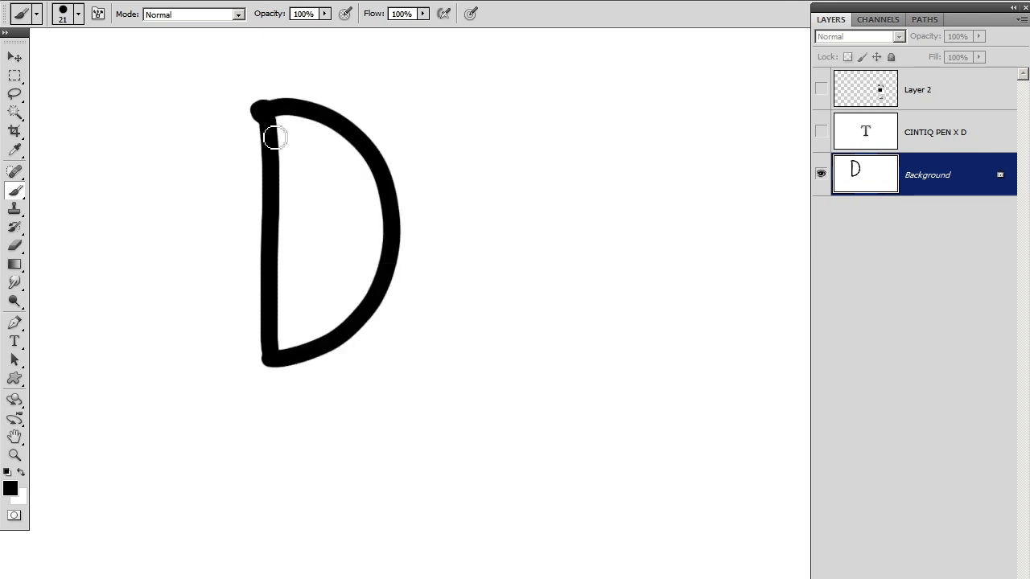
Round the D's bottom-left corner, then show and select Layer 2.
left_click(263, 357)
left_click(821, 89)
left_click(922, 89)
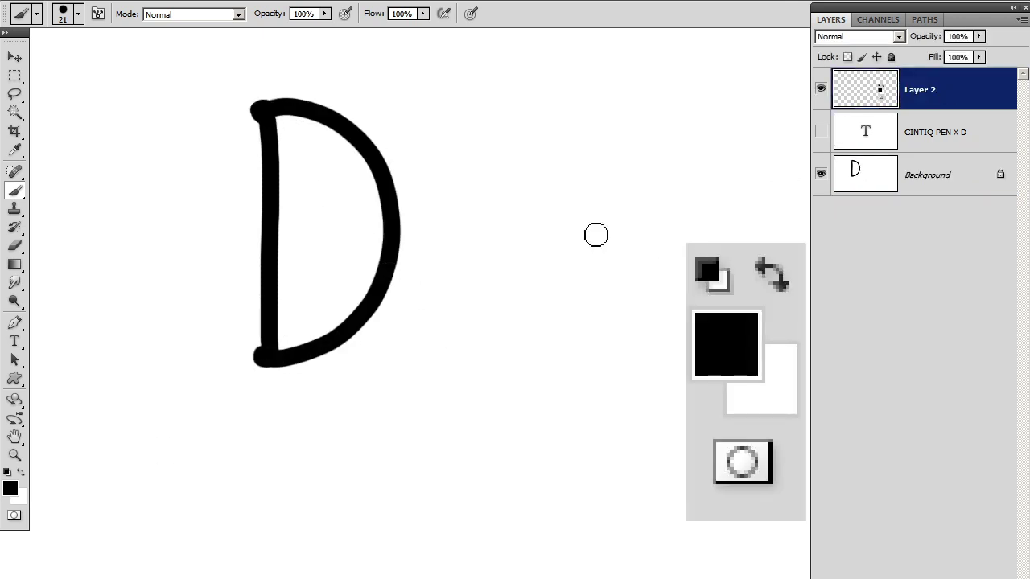
Draw a diagonal arrow and a long leftward arrow on Layer 2, blunting their tails in white.
left_click_drag(489, 192, 637, 315)
mouse_move(618, 264)
left_mouse_down()
mouse_move(605, 321)
mouse_move(626, 306)
left_mouse_up()
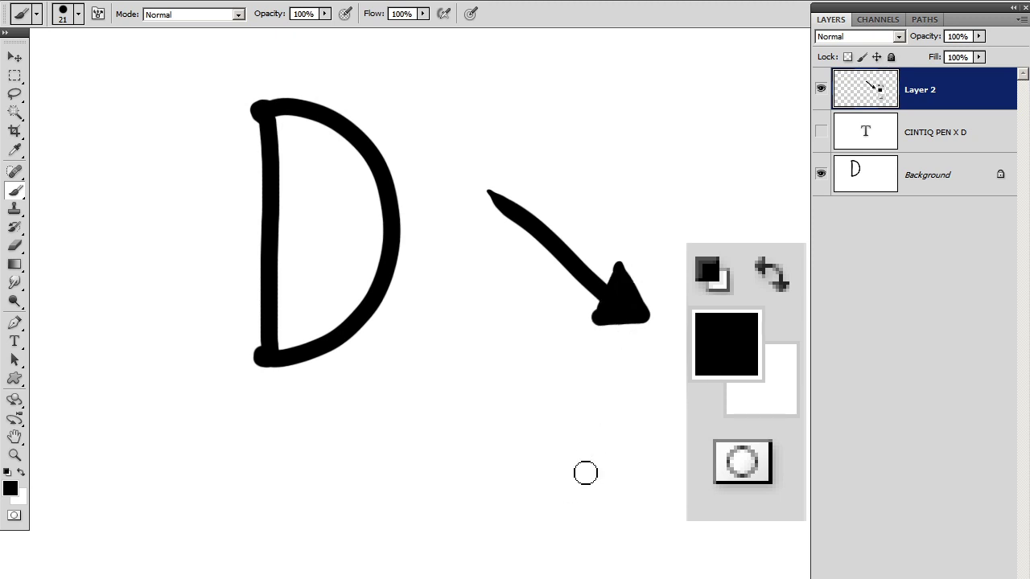
mouse_move(636, 418)
left_mouse_down()
mouse_move(57, 475)
mouse_move(51, 488)
mouse_move(70, 483)
left_mouse_up()
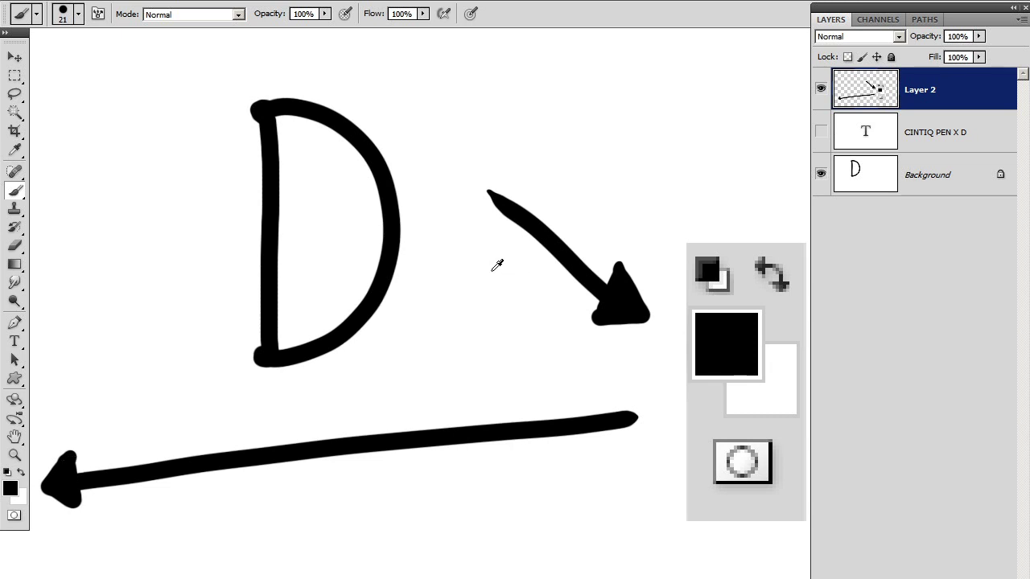
key("x")
left_click_drag(488, 193, 497, 198)
left_click_drag(635, 412, 636, 425)
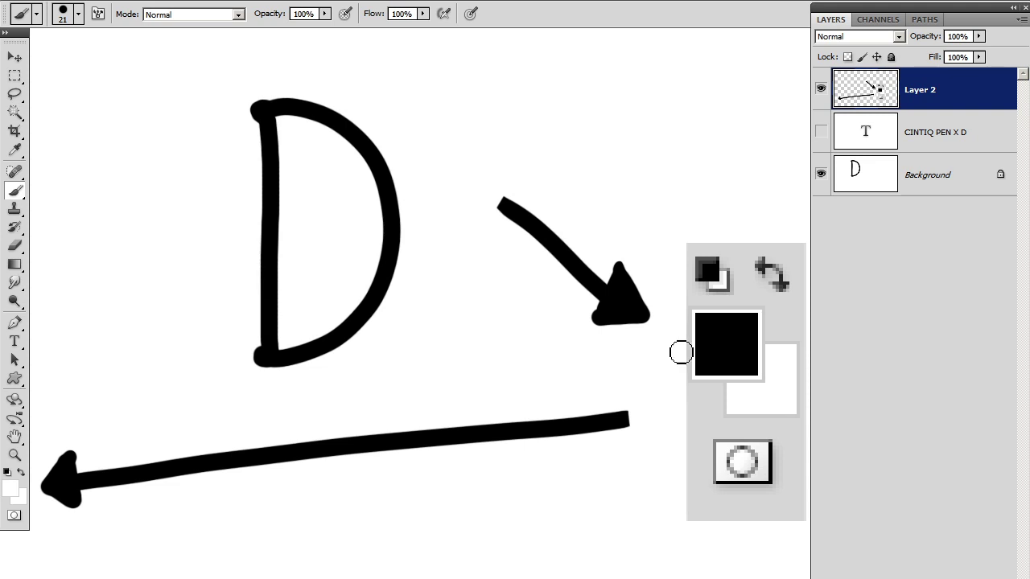
Step back to remove the long arrow and the upper arrow's head.
key("ctrl+alt+z")
key("ctrl+alt+z")
key("ctrl+alt+z")
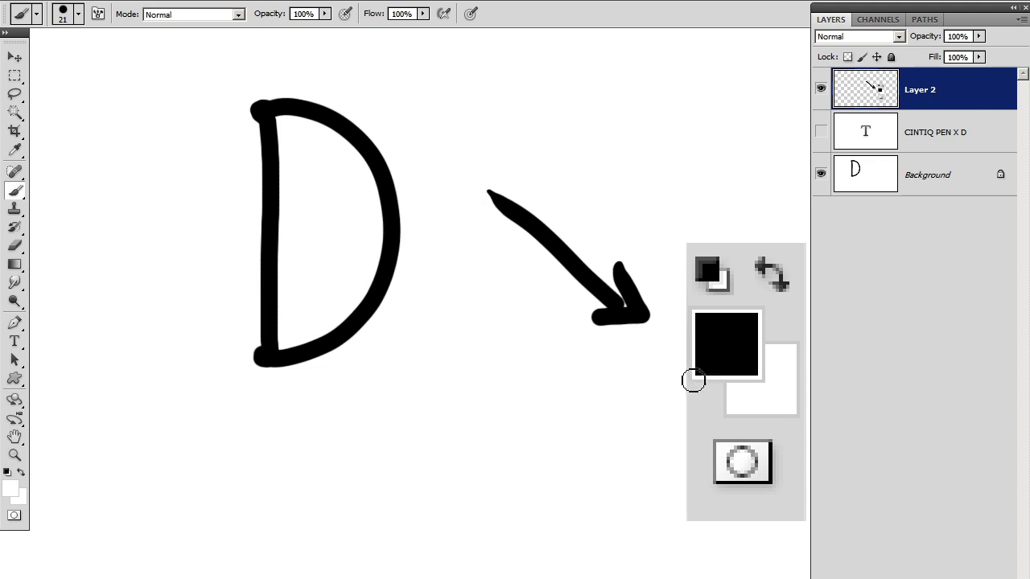
key("ctrl+alt+z")
key("ctrl+alt+z")
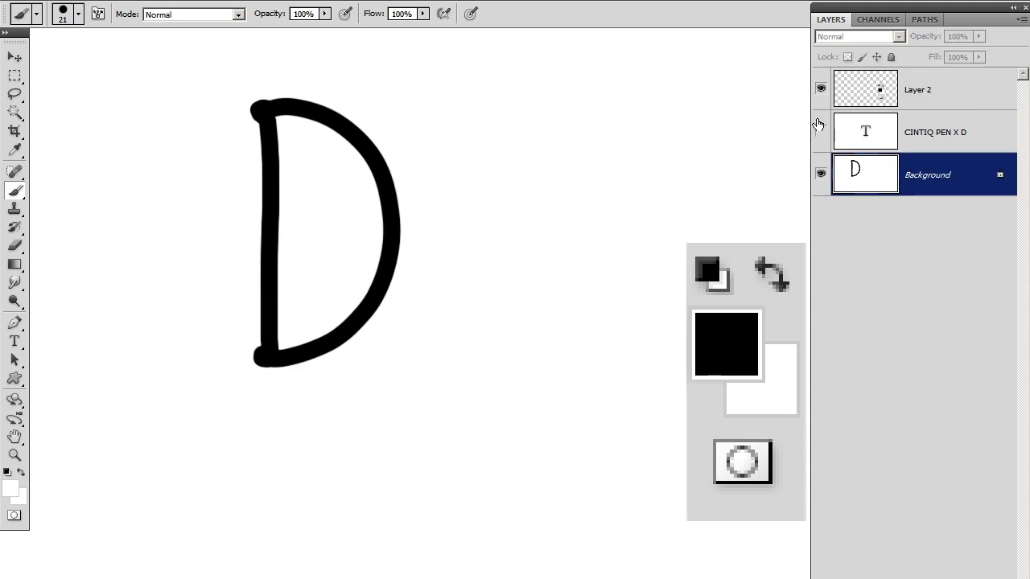
key("ctrl+alt+z")
key("ctrl+alt+z")
key("ctrl+alt+z")
key("ctrl+alt+z")
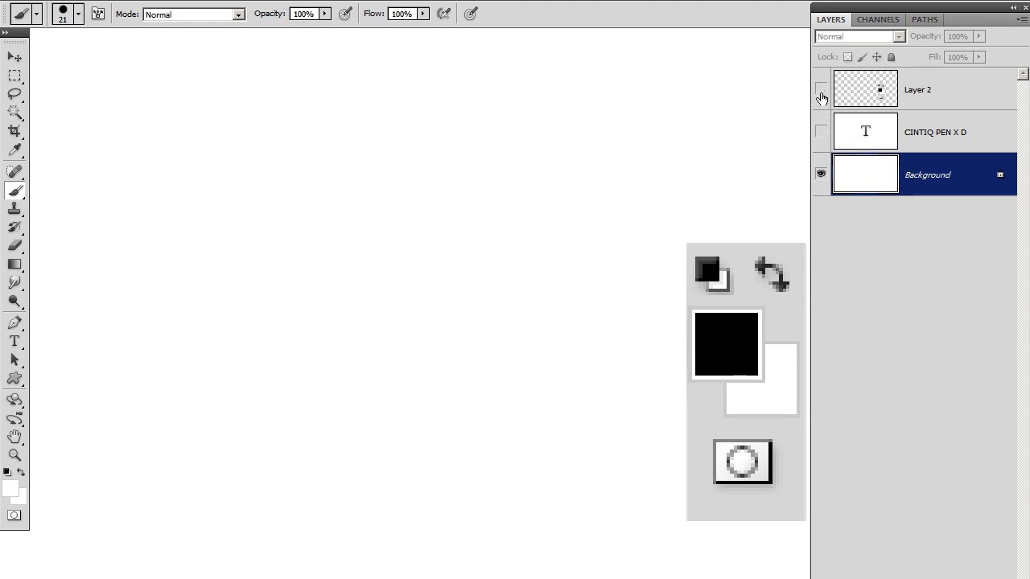
Brush a large black X and square off three of its tips in white.
key("d")
key("x")
key("x")
left_click_drag(230, 94, 517, 376)
left_click_drag(546, 91, 237, 374)
key("x")
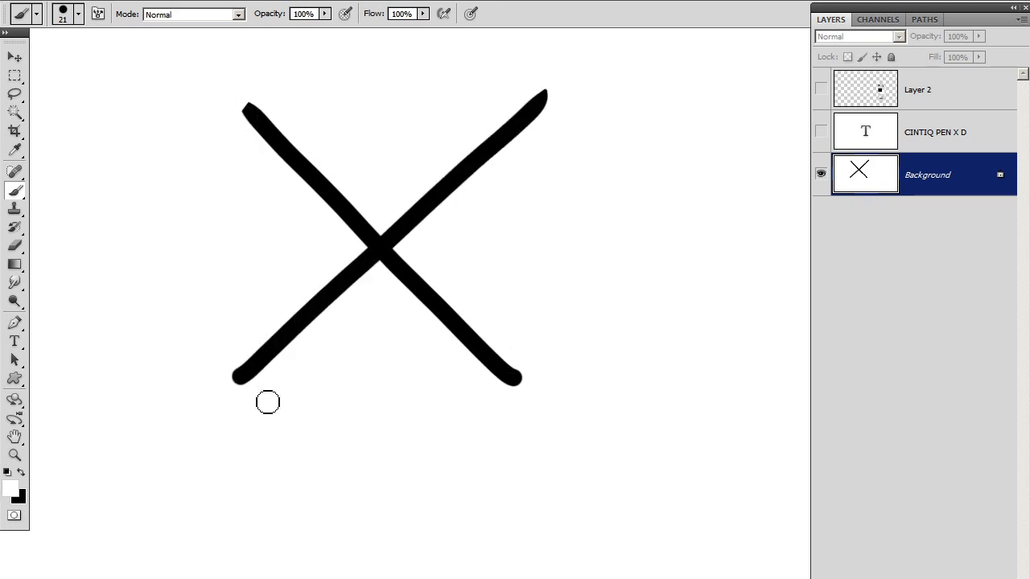
left_click(244, 389)
left_click(520, 385)
left_click(550, 100)
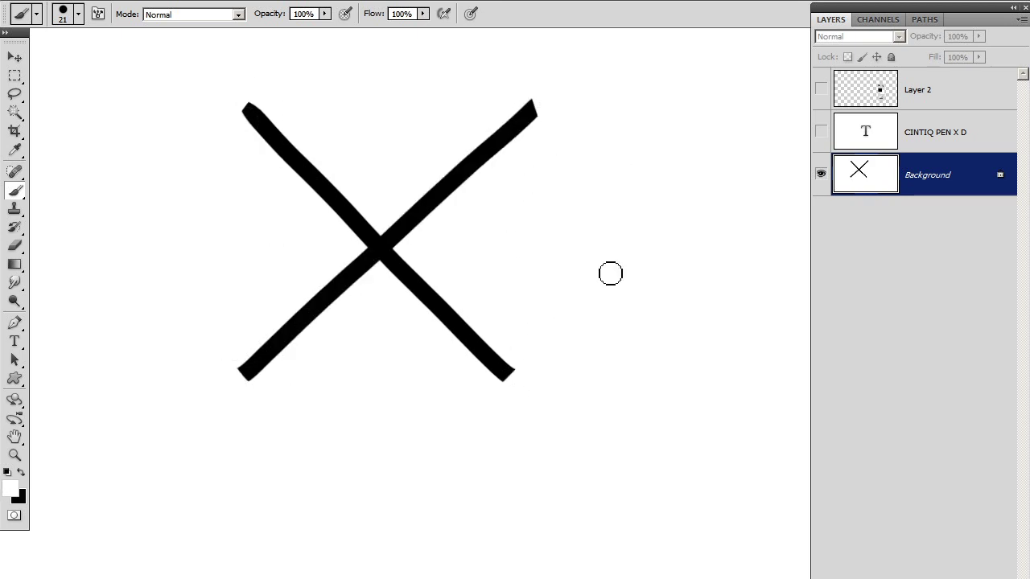
Brush a long curve sweeping down-left and sharpen its arrowhead tip in white.
key("x")
mouse_move(673, 211)
left_mouse_down()
mouse_move(654, 391)
mouse_move(395, 482)
mouse_move(62, 498)
mouse_move(80, 480)
mouse_move(58, 501)
mouse_move(82, 516)
mouse_move(78, 495)
mouse_move(92, 469)
left_mouse_up()
key("x")
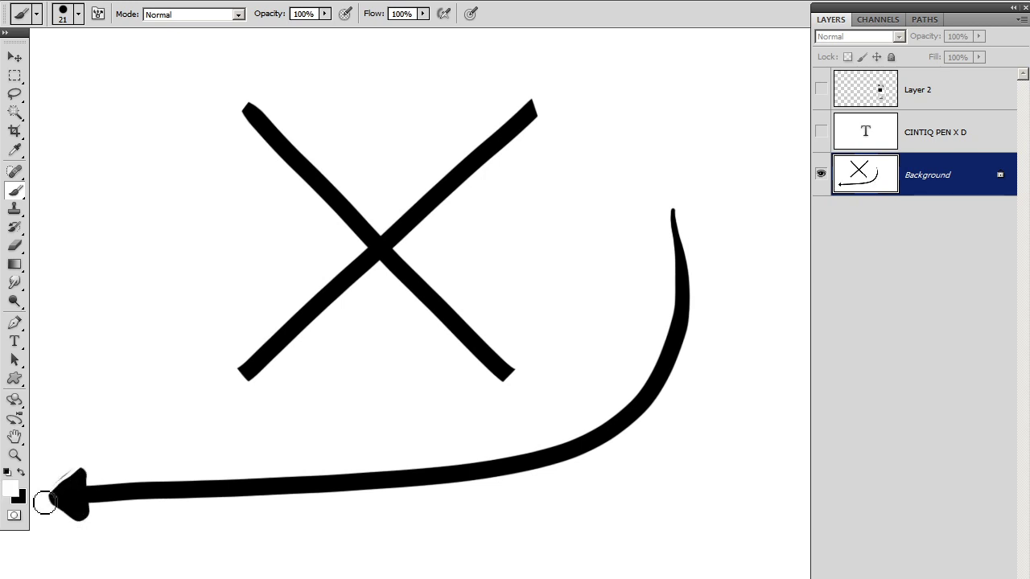
left_click_drag(45, 503, 56, 491)
key("x")
Paint thick vertical lines right of the X, trim their ends, then fill the canvas white.
key("x")
mouse_move(576, 155)
left_mouse_down()
mouse_move(572, 202)
mouse_move(594, 302)
mouse_move(593, 147)
mouse_move(583, 173)
mouse_move(588, 345)
left_mouse_up()
key("x")
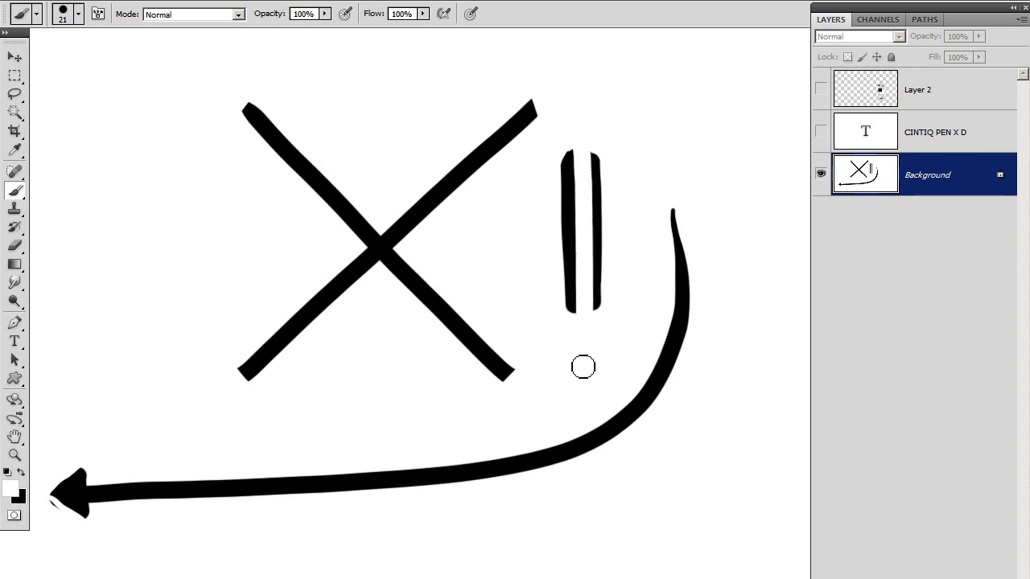
mouse_move(580, 156)
left_mouse_down()
mouse_move(593, 152)
mouse_move(559, 167)
left_mouse_up()
left_click_drag(602, 303, 567, 308)
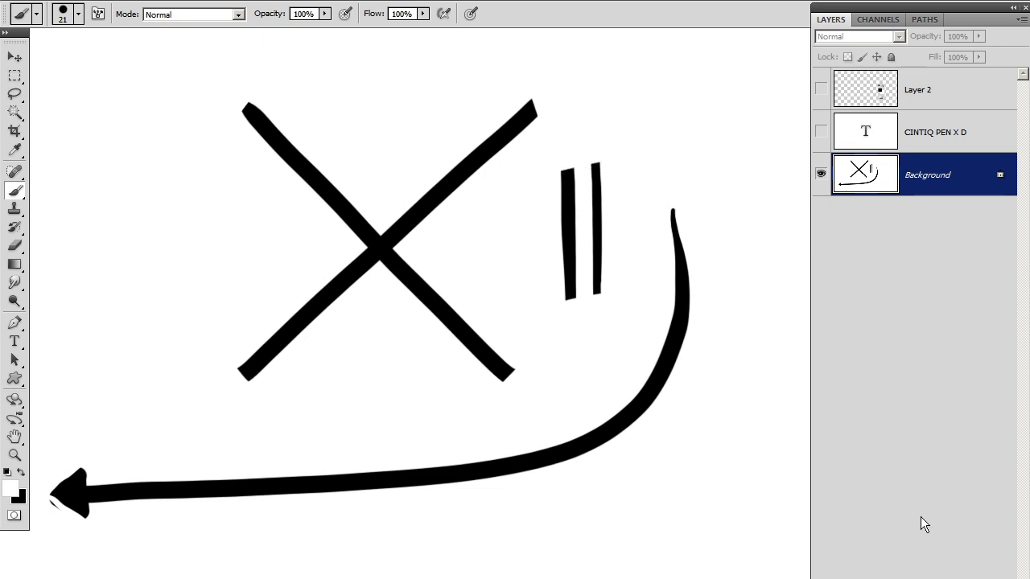
key("alt+BackSpace")
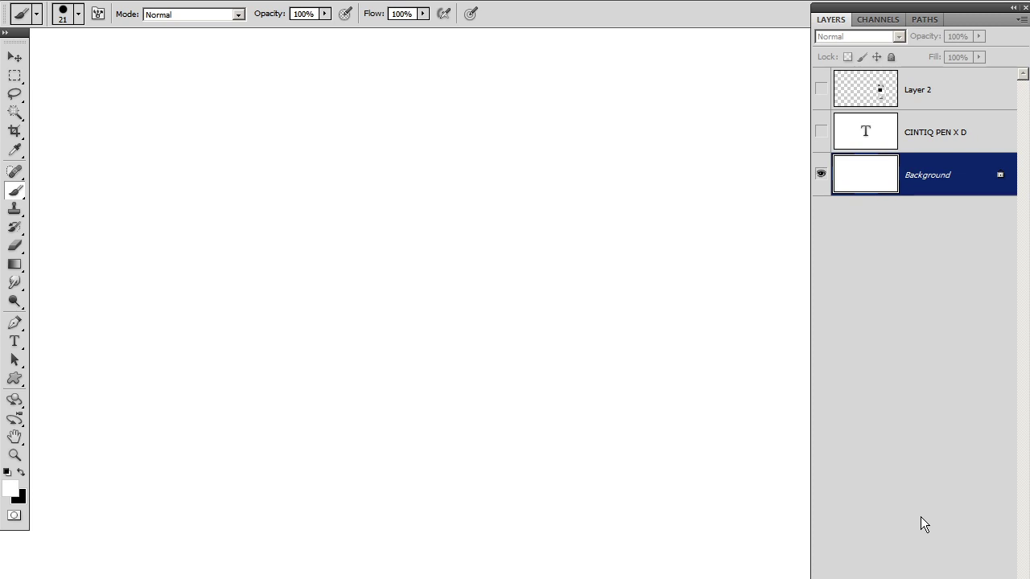
key("x")
mouse_move(200, 273)
left_mouse_down()
mouse_move(239, 329)
mouse_move(315, 370)
mouse_move(394, 282)
mouse_move(442, 346)
mouse_move(536, 246)
mouse_move(533, 430)
mouse_move(632, 317)
left_mouse_up()
left_click(463, 222)
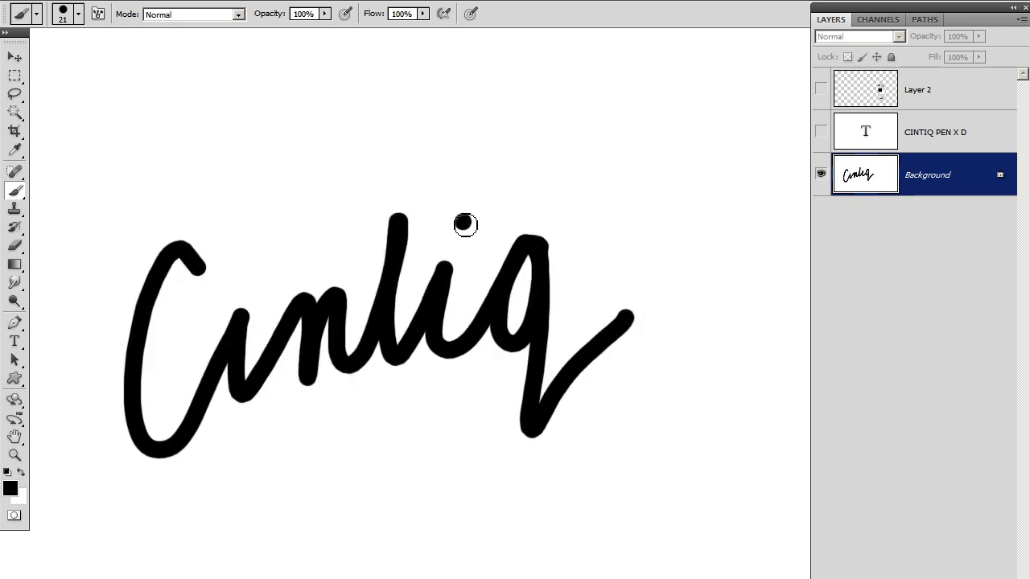
left_click_drag(370, 250, 420, 247)
left_click(255, 262)
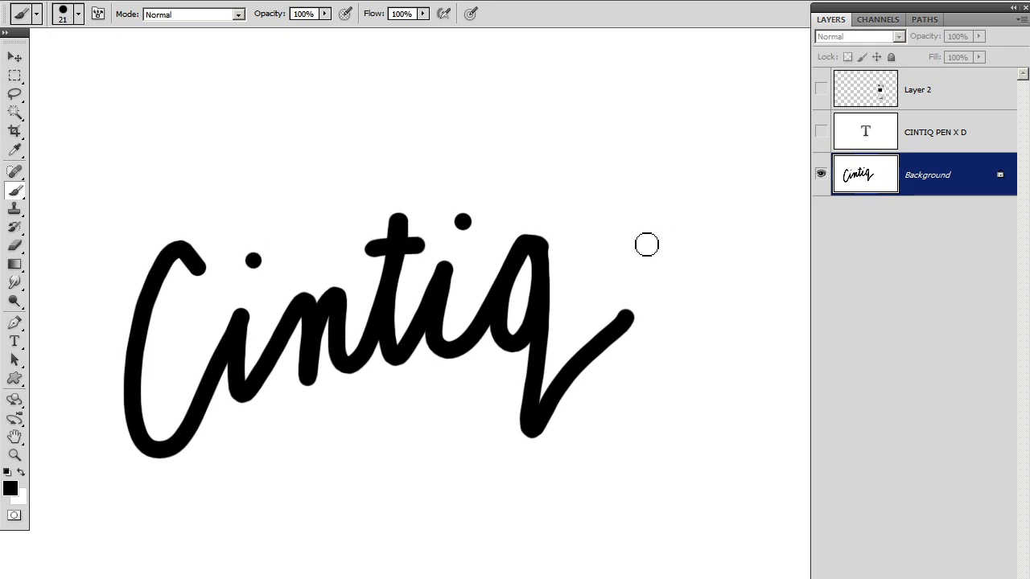
key("ctrl+alt+z")
key("ctrl+alt+z")
key("ctrl+alt+z")
key("ctrl+alt+z")
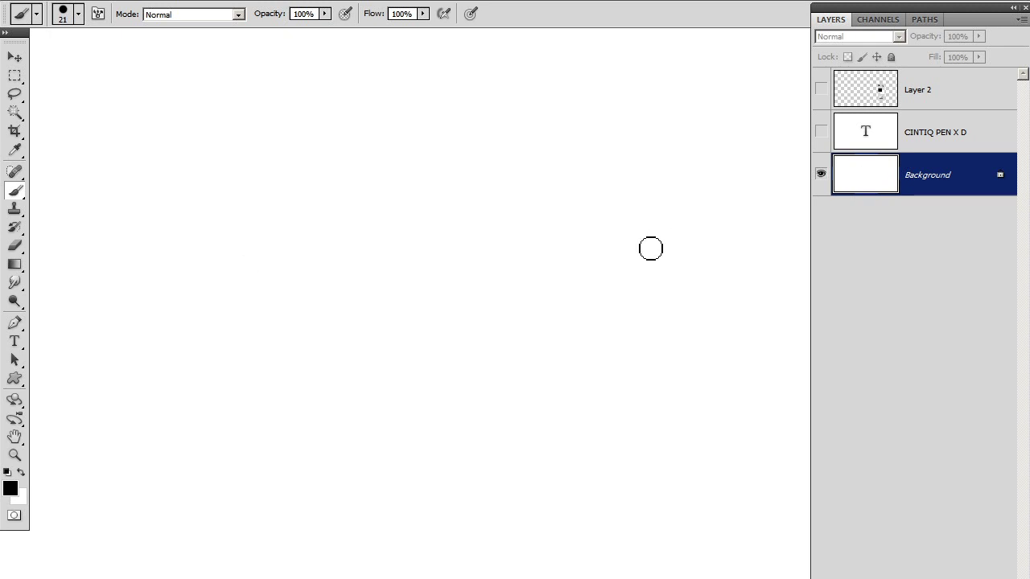
mouse_move(103, 469)
left_mouse_down()
mouse_move(313, 140)
mouse_move(426, 271)
mouse_move(421, 411)
mouse_move(571, 267)
mouse_move(301, 368)
left_mouse_up()
key("ctrl+z")
mouse_move(132, 435)
left_mouse_down()
mouse_move(378, 152)
mouse_move(347, 395)
mouse_move(143, 448)
mouse_move(145, 467)
mouse_move(349, 196)
mouse_move(295, 233)
mouse_move(373, 173)
mouse_move(472, 254)
mouse_move(411, 145)
mouse_move(402, 345)
mouse_move(161, 478)
mouse_move(173, 394)
left_mouse_up()
mouse_move(399, 178)
left_mouse_down()
mouse_move(326, 282)
mouse_move(316, 325)
left_mouse_up()
key("ctrl+a")
key("Delete")
mouse_move(125, 477)
left_mouse_down()
mouse_move(499, 115)
mouse_move(161, 392)
mouse_move(188, 333)
mouse_move(419, 143)
left_mouse_up()
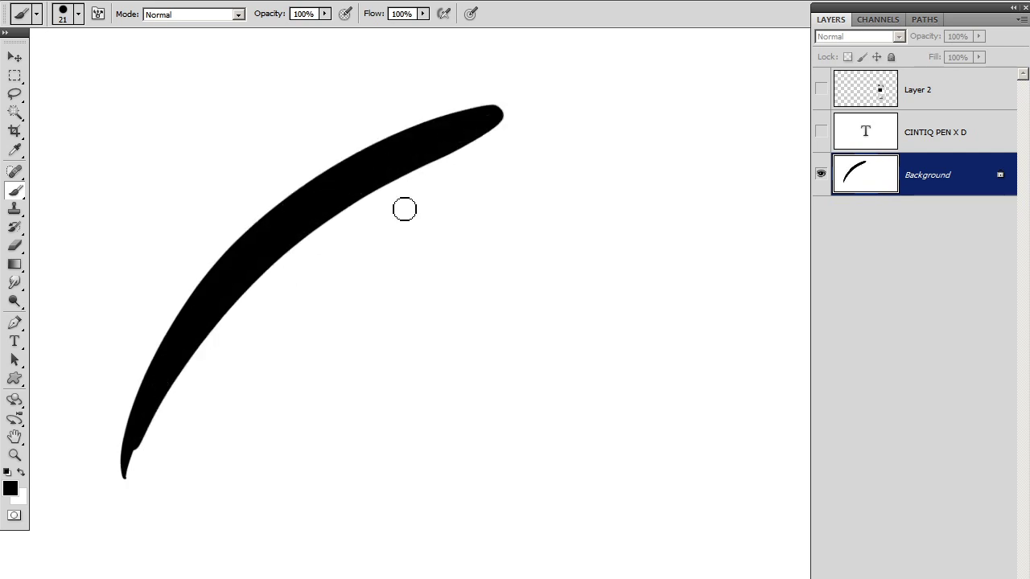
mouse_move(404, 201)
left_mouse_down()
mouse_move(211, 400)
mouse_move(295, 266)
mouse_move(368, 230)
left_mouse_up()
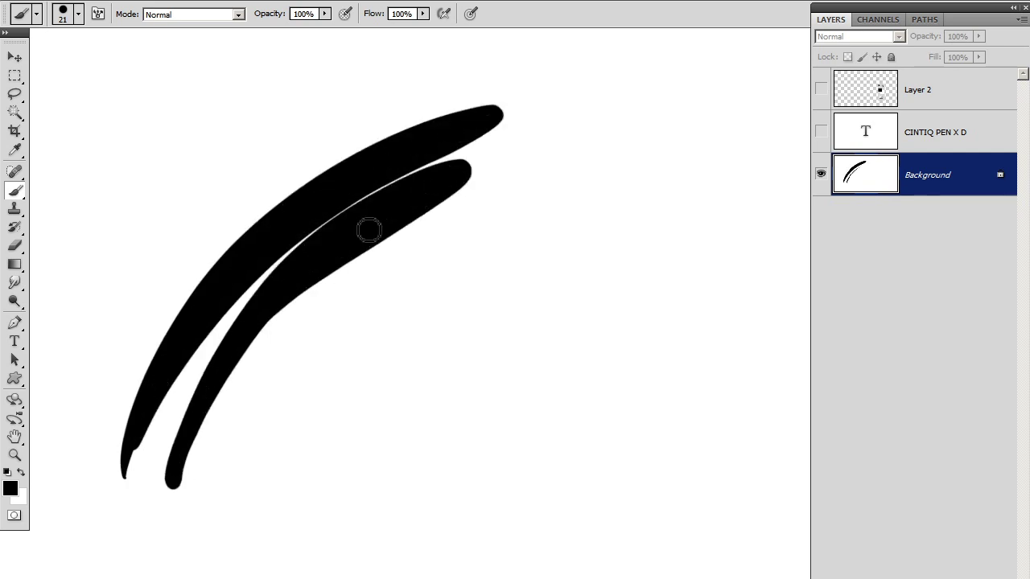
key("x")
left_click_drag(241, 358, 149, 565)
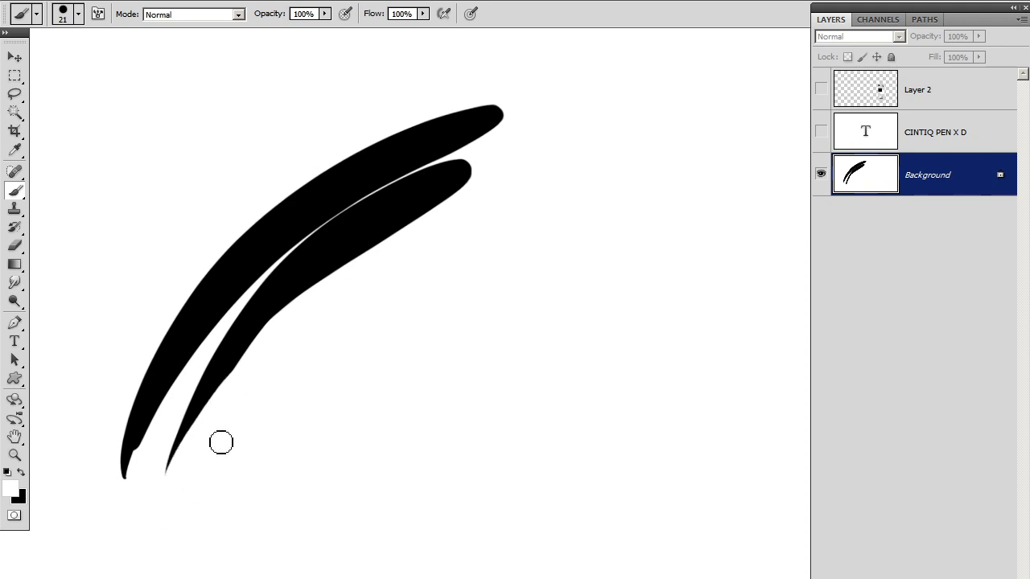
mouse_move(221, 442)
left_mouse_down()
mouse_move(247, 352)
mouse_move(534, 181)
left_mouse_up()
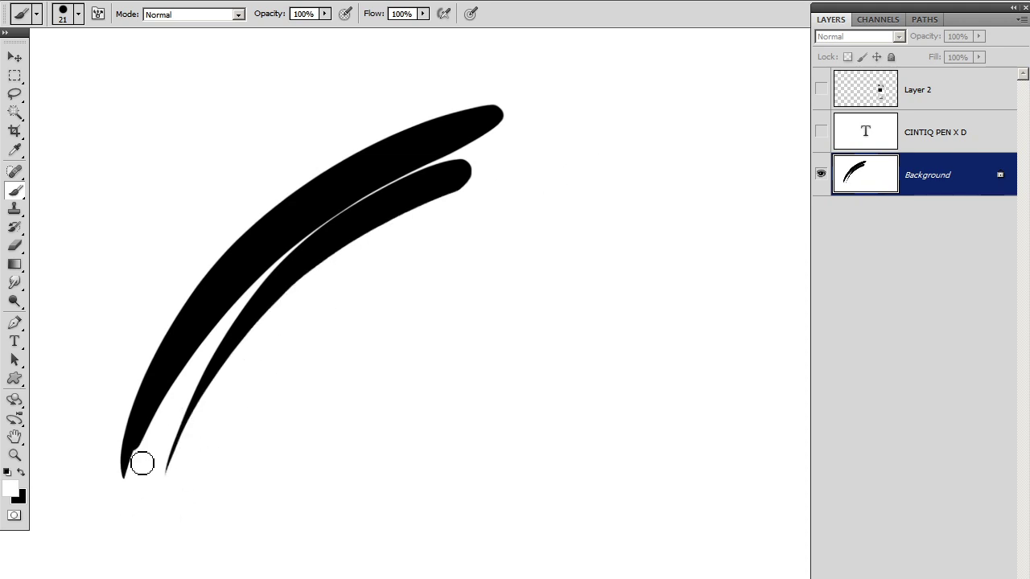
mouse_move(140, 461)
left_mouse_down()
mouse_move(400, 172)
mouse_move(299, 244)
mouse_move(202, 397)
mouse_move(315, 226)
left_mouse_up()
key("x")
key("x")
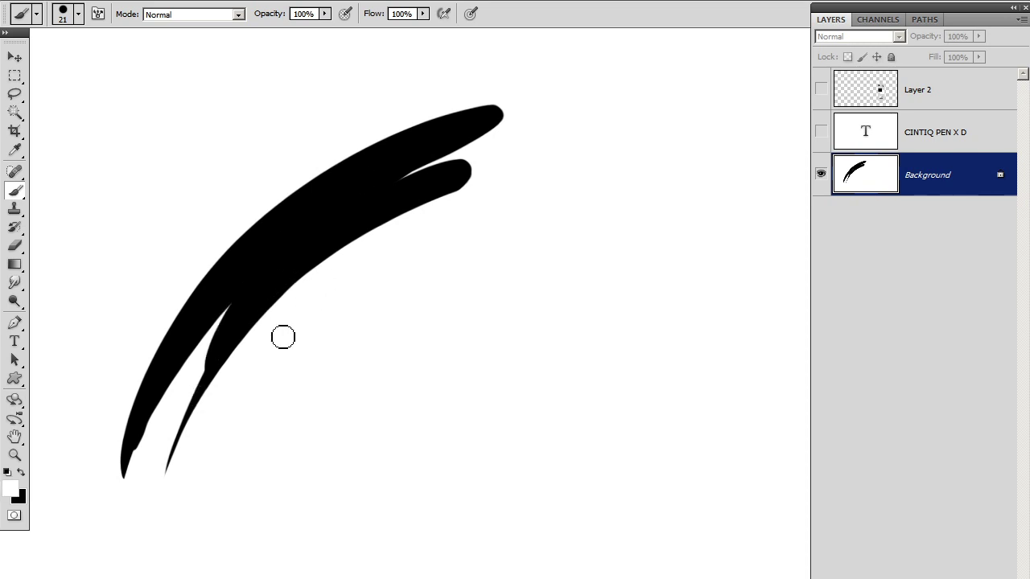
key("x")
mouse_move(387, 246)
left_mouse_down()
mouse_move(204, 480)
mouse_move(425, 202)
mouse_move(305, 298)
mouse_move(346, 284)
mouse_move(202, 475)
left_mouse_up()
key("x")
key("x")
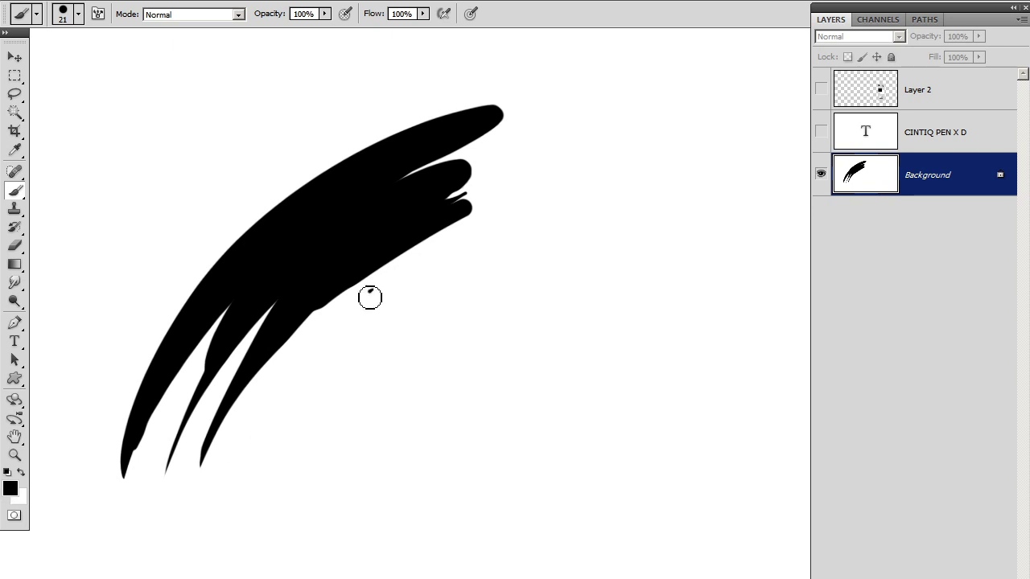
left_click_drag(370, 298, 225, 473)
mouse_move(375, 267)
left_mouse_down()
mouse_move(345, 313)
mouse_move(416, 255)
mouse_move(487, 226)
left_mouse_up()
mouse_move(466, 263)
left_mouse_down()
mouse_move(260, 478)
mouse_move(378, 296)
left_mouse_up()
key("x")
mouse_move(265, 474)
left_mouse_down()
mouse_move(317, 397)
mouse_move(394, 318)
left_mouse_up()
key("x")
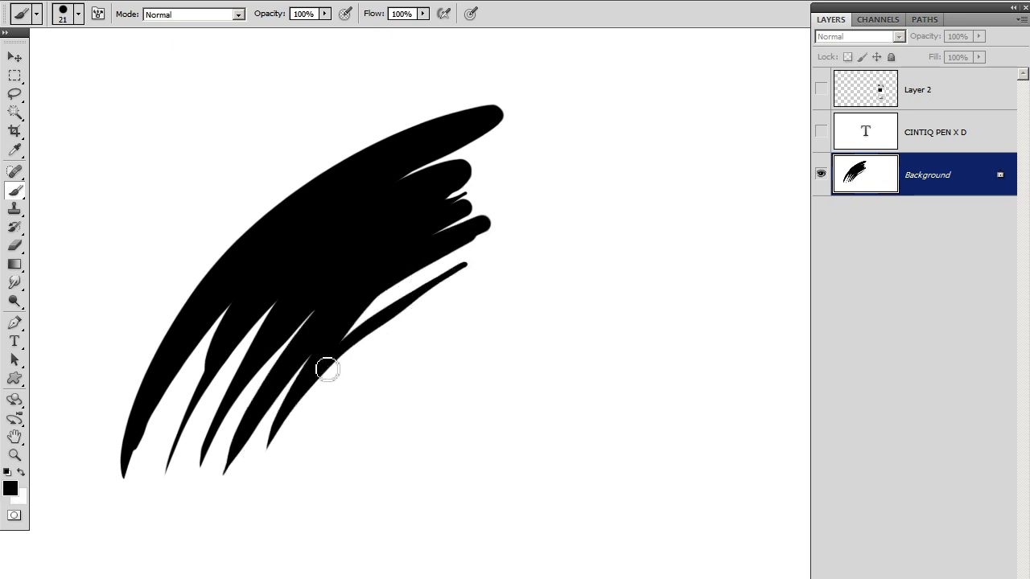
left_click_drag(328, 370, 455, 253)
mouse_move(453, 306)
left_mouse_down()
mouse_move(425, 292)
mouse_move(423, 326)
mouse_move(469, 295)
left_mouse_up()
key("x")
left_click_drag(402, 350, 296, 456)
key("x")
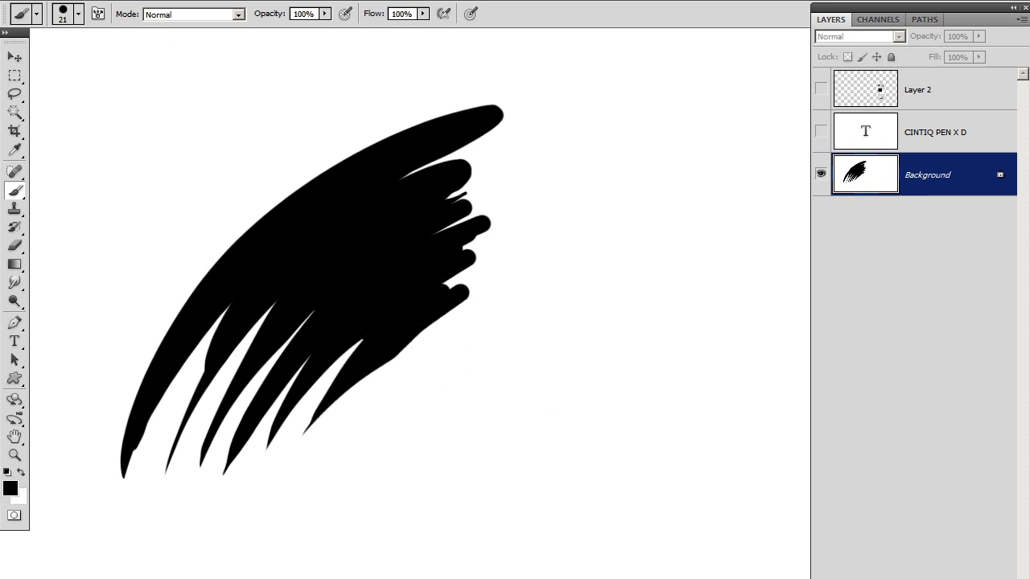
key("ctrl+a")
key("Delete")
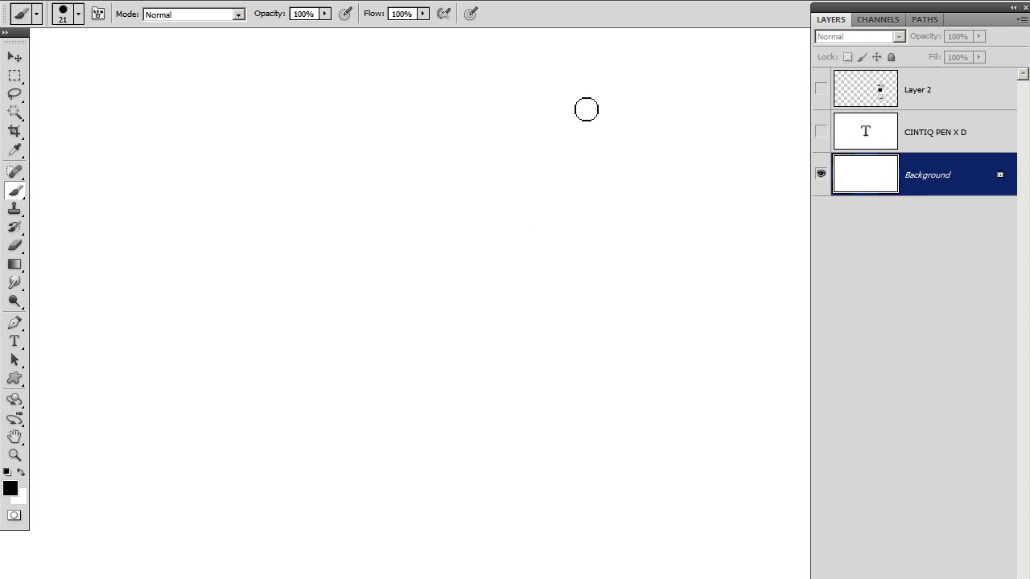
Set the brush size to 87 px.
right_click(651, 77)
type("87")
key("Return")
Try several thick curving strokes and undo each one.
mouse_move(544, 123)
left_mouse_down()
mouse_move(343, 215)
mouse_move(247, 241)
mouse_move(112, 362)
mouse_move(173, 531)
mouse_move(296, 391)
mouse_move(571, 322)
mouse_move(672, 198)
left_mouse_up()
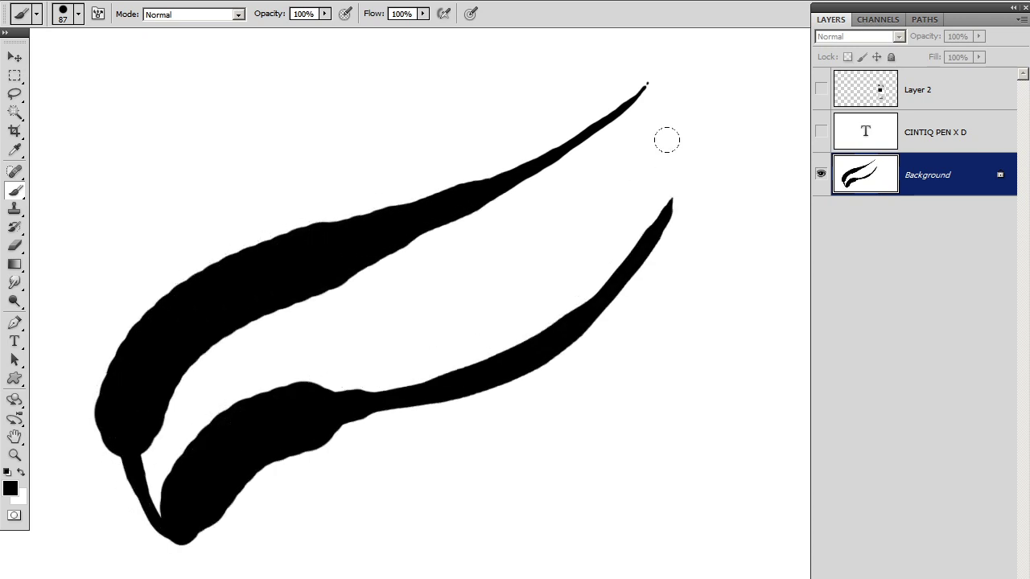
key("ctrl+z")
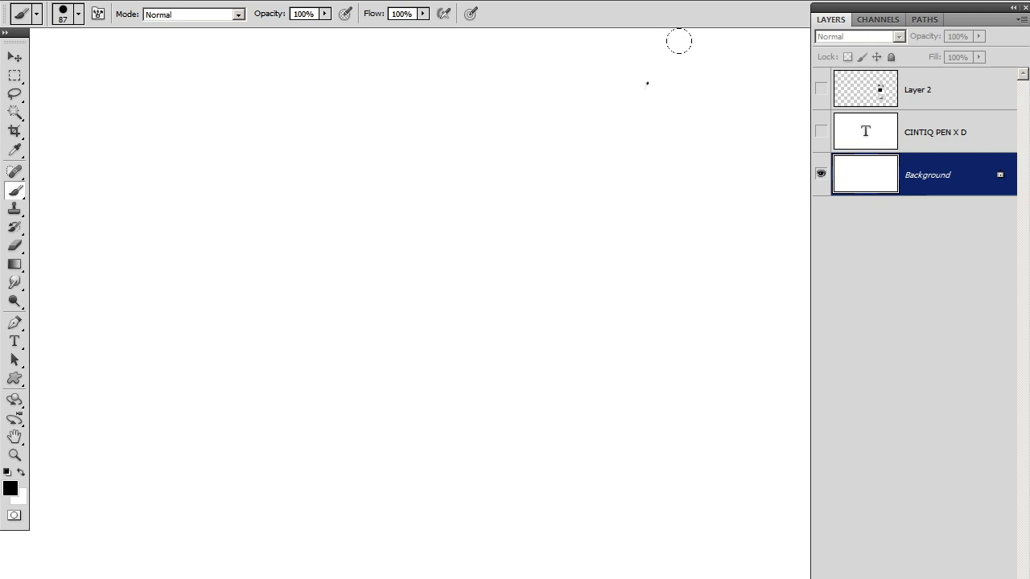
mouse_move(680, 80)
left_mouse_down()
mouse_move(448, 184)
mouse_move(254, 527)
left_mouse_up()
key("ctrl+z")
mouse_move(675, 113)
left_mouse_down()
mouse_move(185, 482)
mouse_move(426, 490)
left_mouse_up()
key("ctrl+z")
Paint a thick curve from the top right down-left and taper its edges in white.
mouse_move(647, 83)
left_mouse_down()
mouse_move(317, 185)
mouse_move(149, 511)
left_mouse_up()
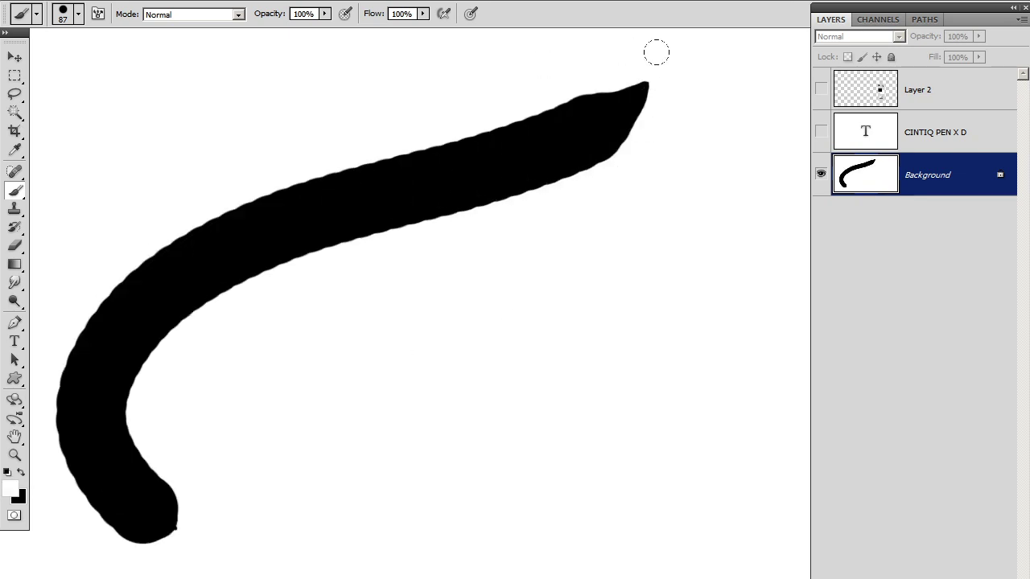
mouse_move(644, 93)
left_mouse_down()
mouse_move(378, 240)
mouse_move(188, 524)
mouse_move(595, 95)
left_mouse_up()
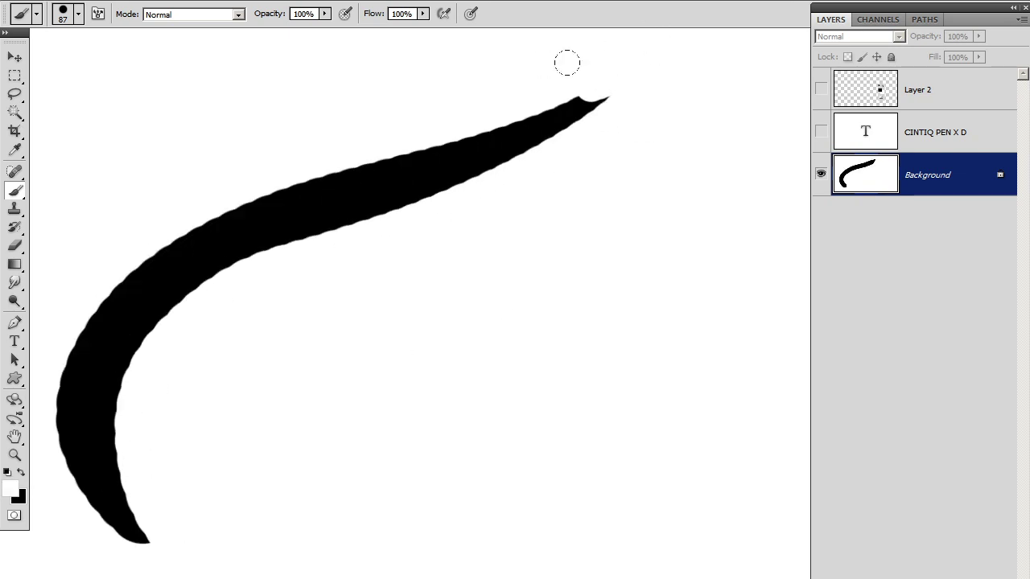
mouse_move(566, 63)
left_mouse_down()
mouse_move(214, 177)
mouse_move(40, 437)
mouse_move(127, 490)
mouse_move(346, 219)
mouse_move(611, 176)
left_mouse_up()
right_click(289, 417)
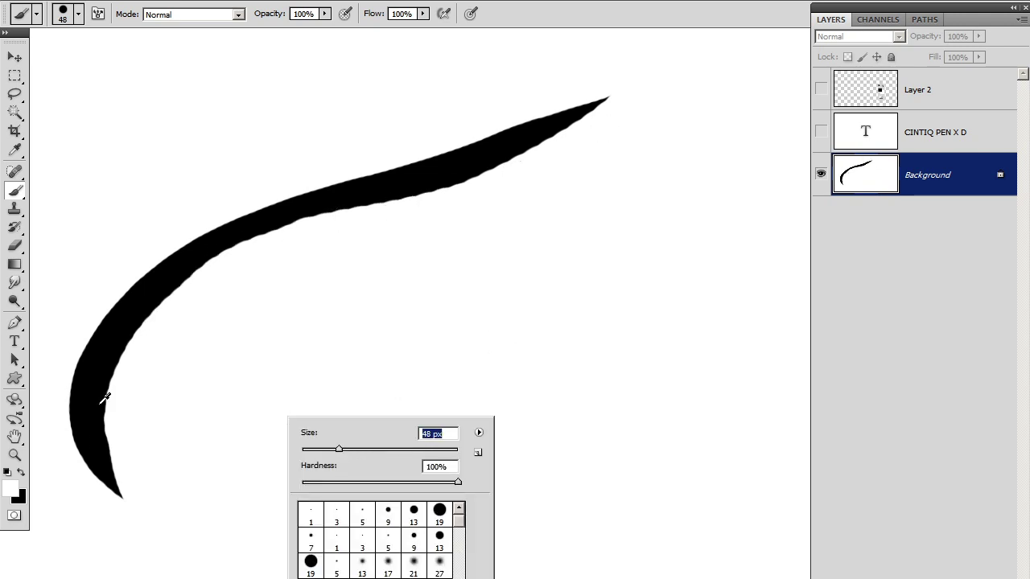
Switch to a 48 px black brush and paint a second swoosh, trimming its lower edge.
left_click(105, 398)
key("d")
mouse_move(169, 462)
left_mouse_down()
mouse_move(149, 435)
mouse_move(196, 286)
mouse_move(477, 196)
mouse_move(619, 143)
left_mouse_up()
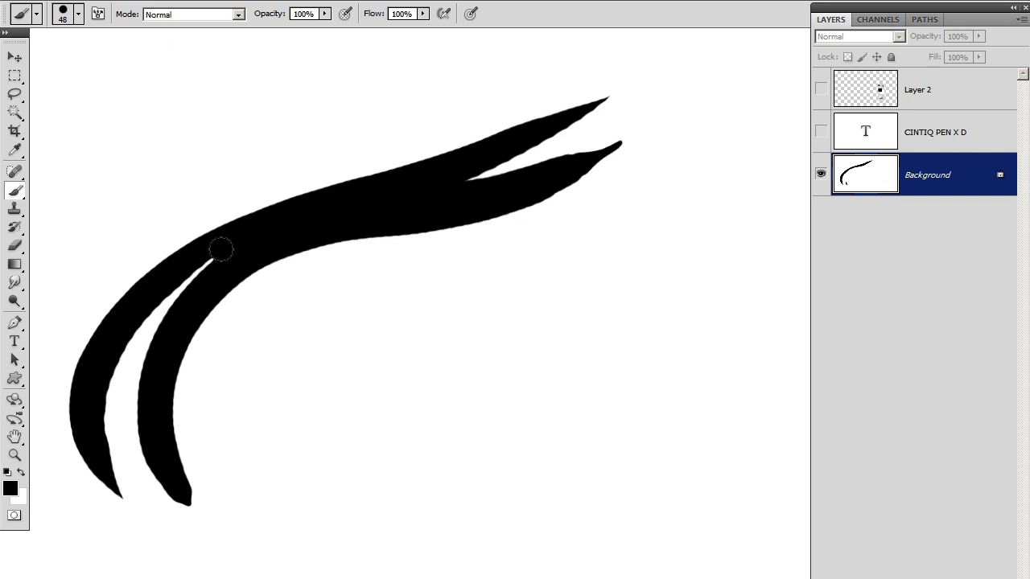
mouse_move(220, 247)
left_mouse_down()
mouse_move(133, 434)
mouse_move(379, 198)
left_mouse_up()
mouse_move(621, 143)
left_mouse_down()
mouse_move(546, 180)
mouse_move(427, 227)
mouse_move(332, 247)
mouse_move(205, 315)
mouse_move(185, 482)
left_mouse_up()
Paint and shape a third long swoosh, then add a hooked angular stroke at the right.
mouse_move(242, 515)
left_mouse_down()
mouse_move(205, 465)
mouse_move(321, 285)
mouse_move(666, 229)
mouse_move(706, 160)
mouse_move(635, 242)
mouse_move(435, 266)
mouse_move(199, 374)
left_mouse_up()
mouse_move(263, 544)
left_mouse_down()
mouse_move(218, 450)
mouse_move(262, 328)
mouse_move(621, 298)
mouse_move(741, 154)
mouse_move(730, 131)
mouse_move(669, 202)
mouse_move(588, 238)
mouse_move(280, 260)
left_mouse_up()
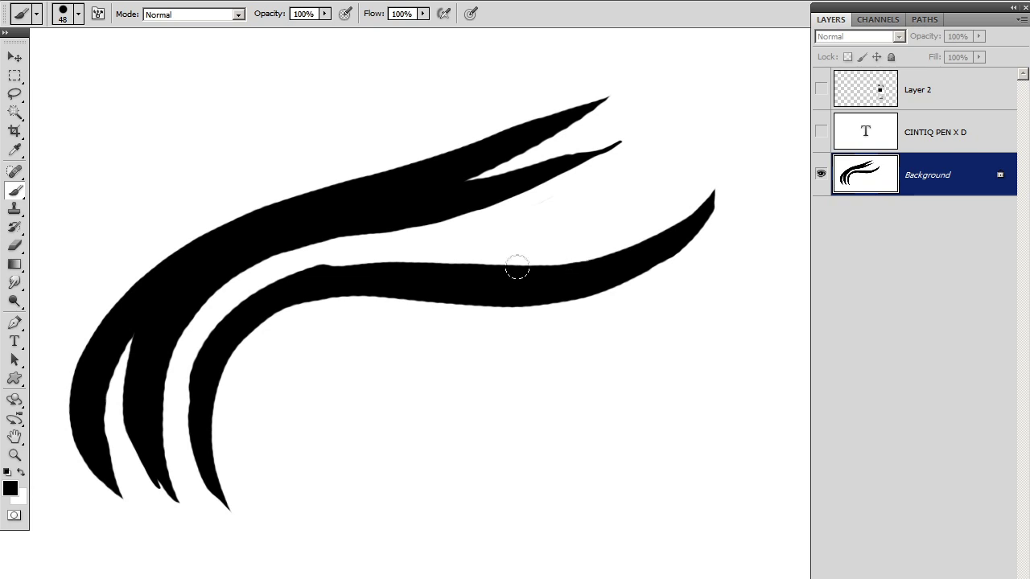
mouse_move(518, 269)
left_mouse_down()
mouse_move(350, 253)
mouse_move(250, 280)
mouse_move(199, 338)
left_mouse_up()
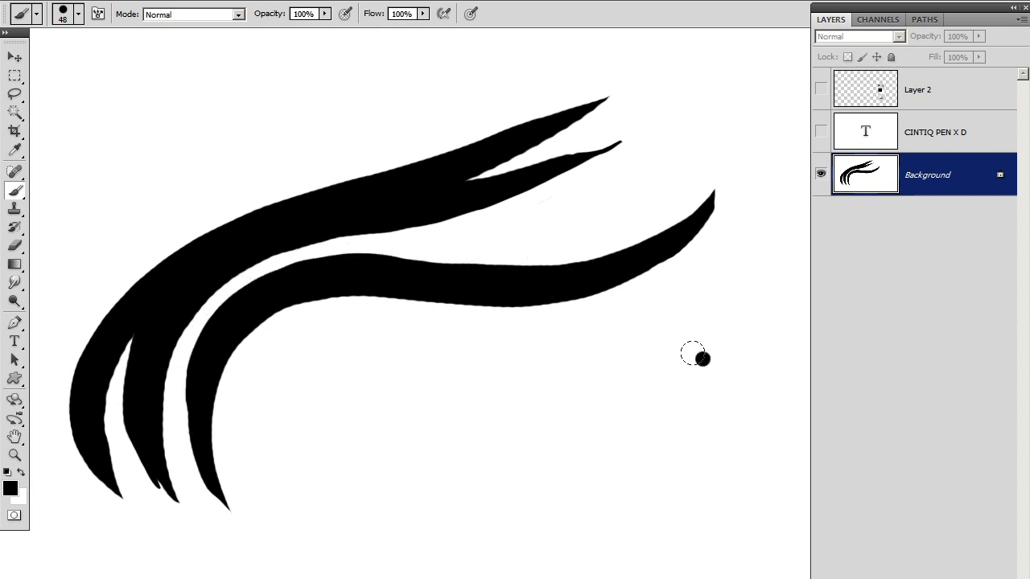
mouse_move(696, 360)
left_mouse_down()
mouse_move(573, 397)
mouse_move(433, 421)
mouse_move(328, 469)
mouse_move(419, 505)
mouse_move(720, 455)
mouse_move(702, 153)
left_mouse_up()
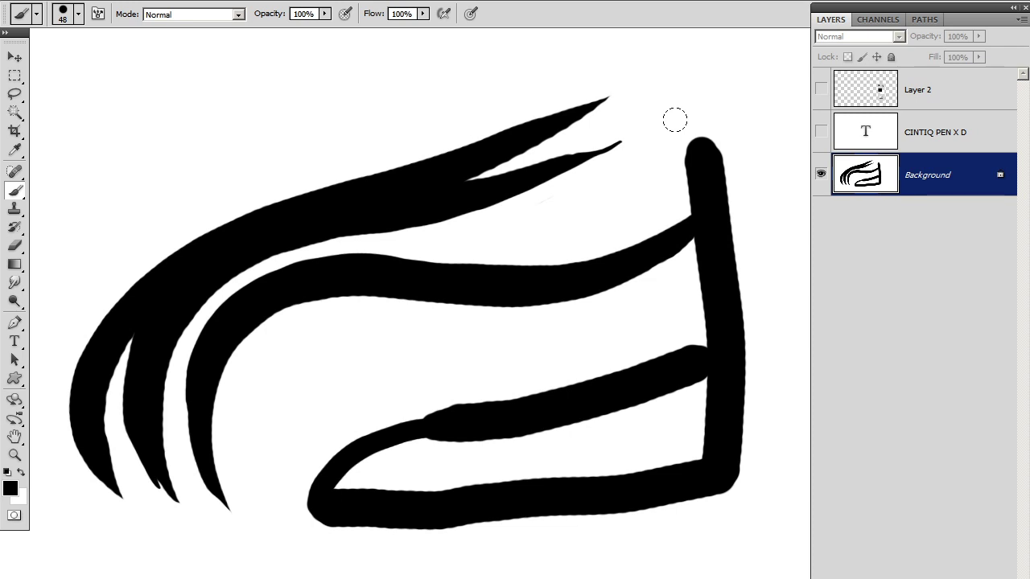
Wipe the canvas to white and brush the letters of 'JIMIYO' in thick black.
mouse_move(435, 100)
left_mouse_down()
mouse_move(168, 164)
mouse_move(117, 321)
left_mouse_up()
key("ctrl+BackSpace")
left_click_drag(275, 181, 278, 394)
mouse_move(342, 198)
left_mouse_down()
mouse_move(337, 398)
mouse_move(466, 183)
mouse_move(499, 414)
left_mouse_up()
left_click_drag(539, 202, 575, 370)
left_click_drag(616, 185, 664, 273)
mouse_move(716, 153)
left_mouse_down()
mouse_move(639, 387)
mouse_move(643, 467)
left_mouse_up()
left_click_drag(741, 246, 744, 252)
Widen the O's hollow, dot both I's in black, and trim the J's hook in white.
mouse_move(727, 341)
left_mouse_down()
mouse_move(743, 295)
mouse_move(749, 360)
left_mouse_up()
key("x")
left_click(285, 118)
left_click(551, 105)
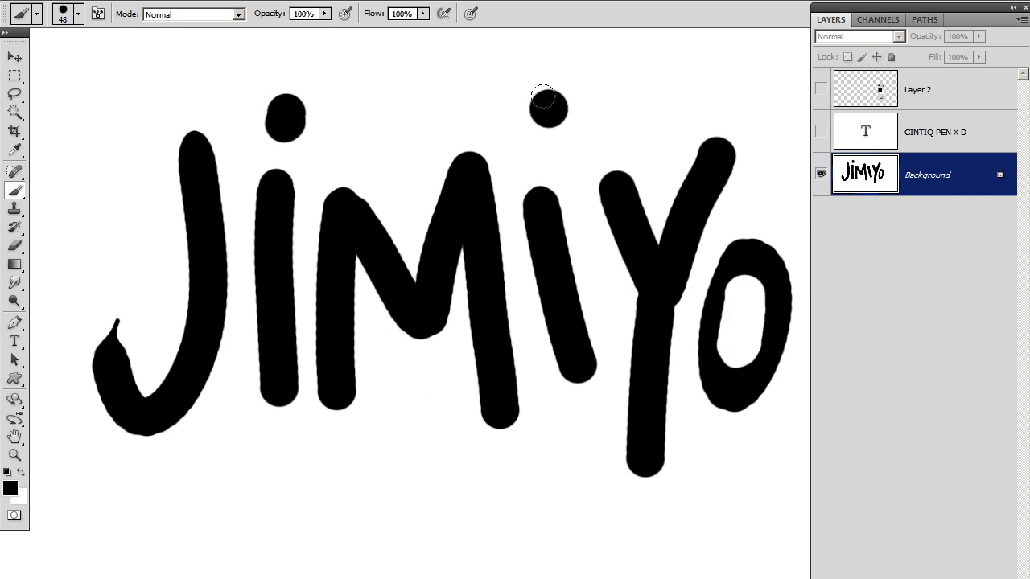
key("x")
left_click_drag(121, 314, 71, 322)
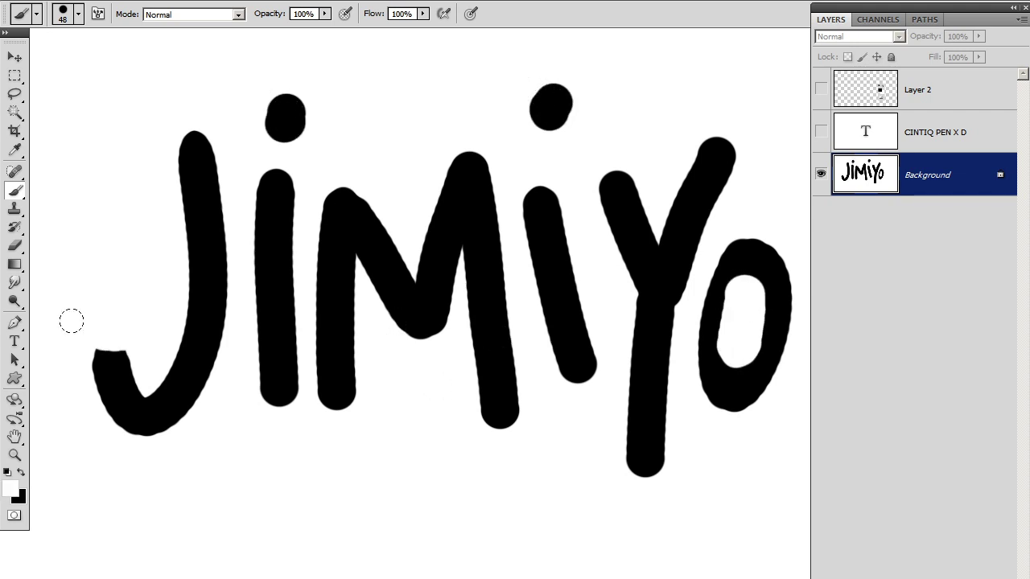